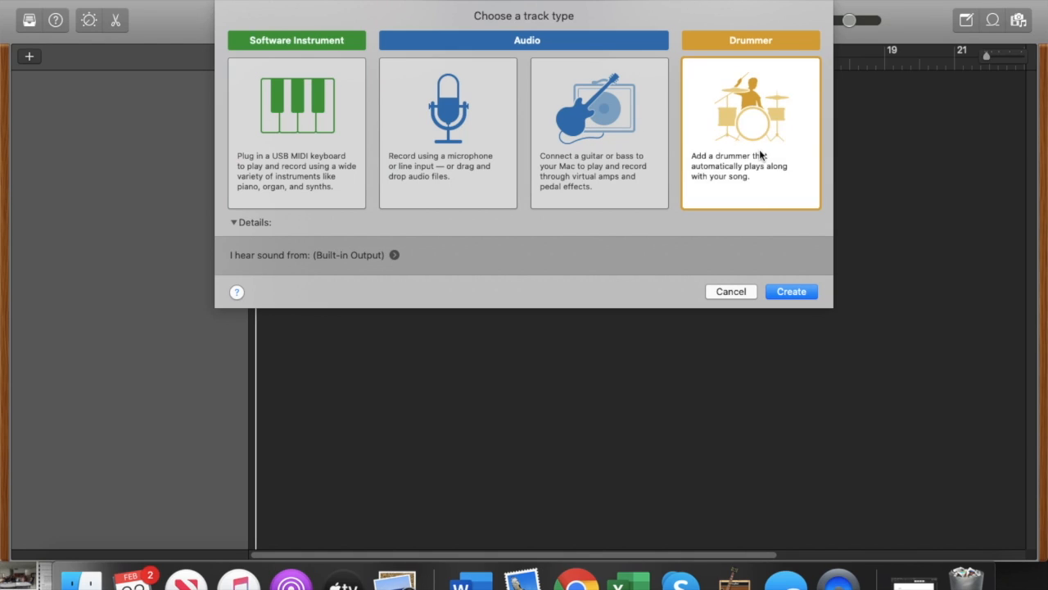
- Create a Drummer track and play back the first bars of its default beat
{"action": "left_click", "coordinate": [789, 291]}
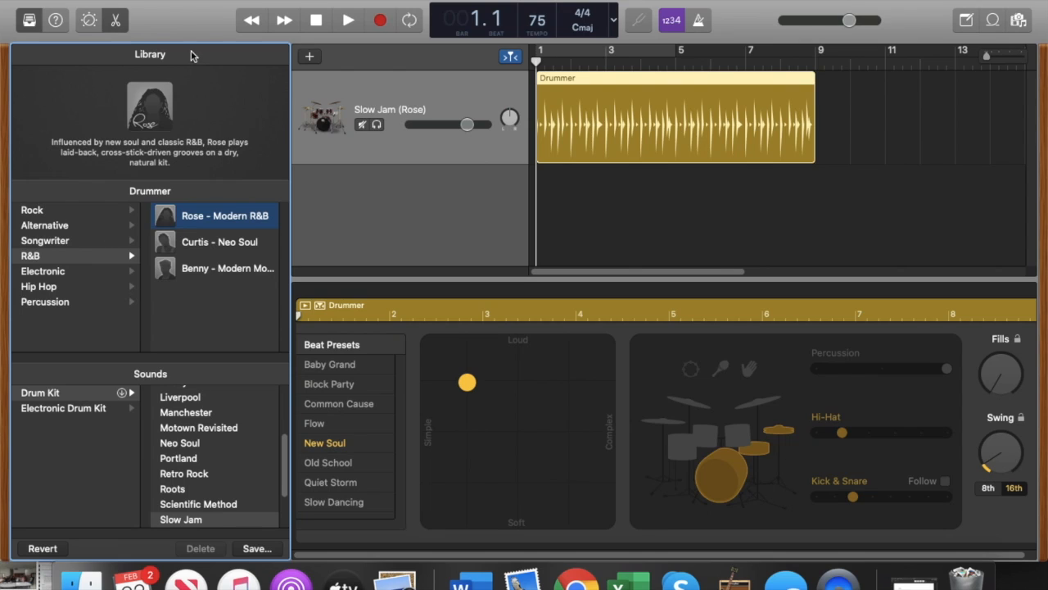
{"action": "mouse_move", "coordinate": [119, 131]}
{"action": "left_click", "coordinate": [347, 21]}
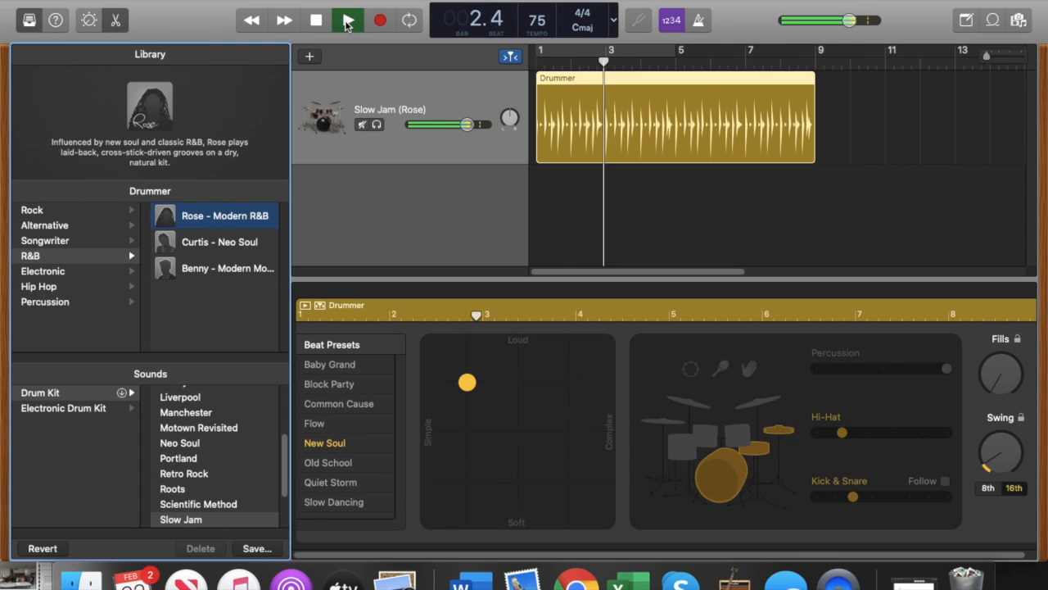
{"action": "left_click", "coordinate": [347, 24]}
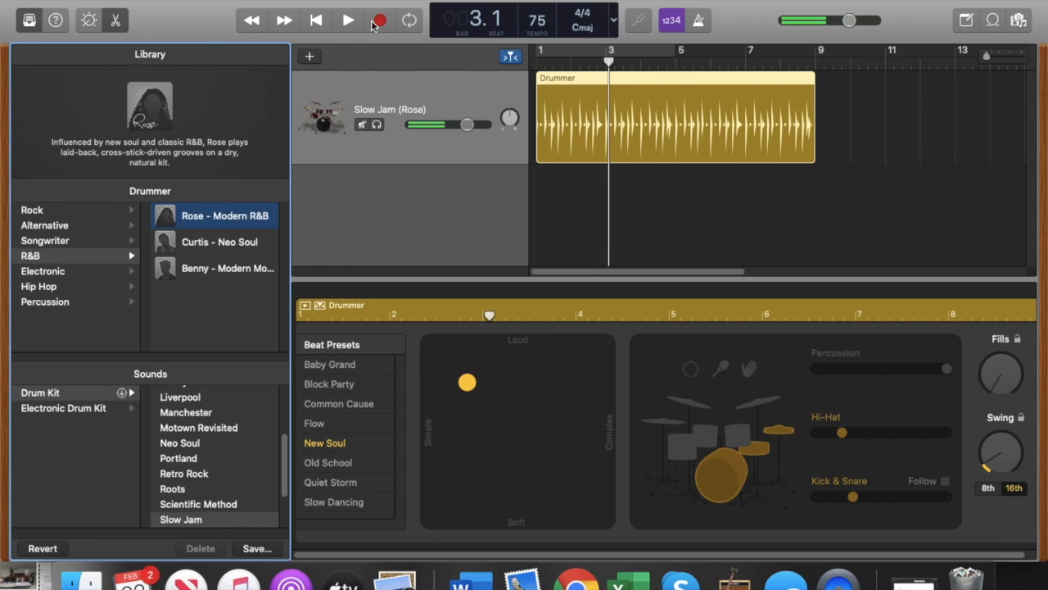
- Loop the drummer region out to about bar 33 and return the playhead to the start of the song
{"action": "mouse_move", "coordinate": [754, 107]}
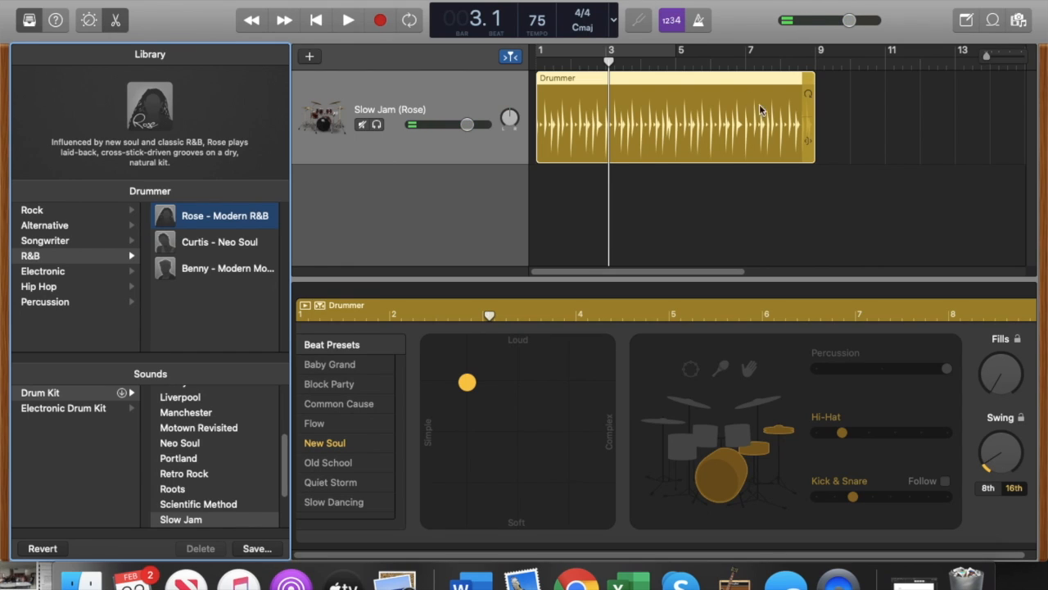
{"action": "left_click", "coordinate": [821, 77]}
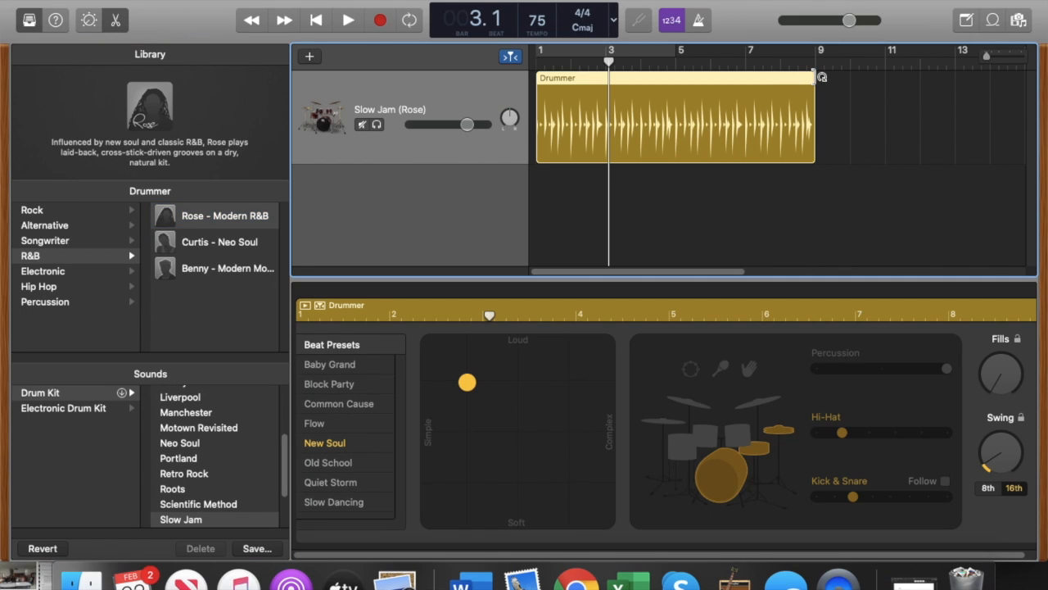
{"action": "left_click_drag", "start_coordinate": [821, 77], "coordinate": [1045, 98]}
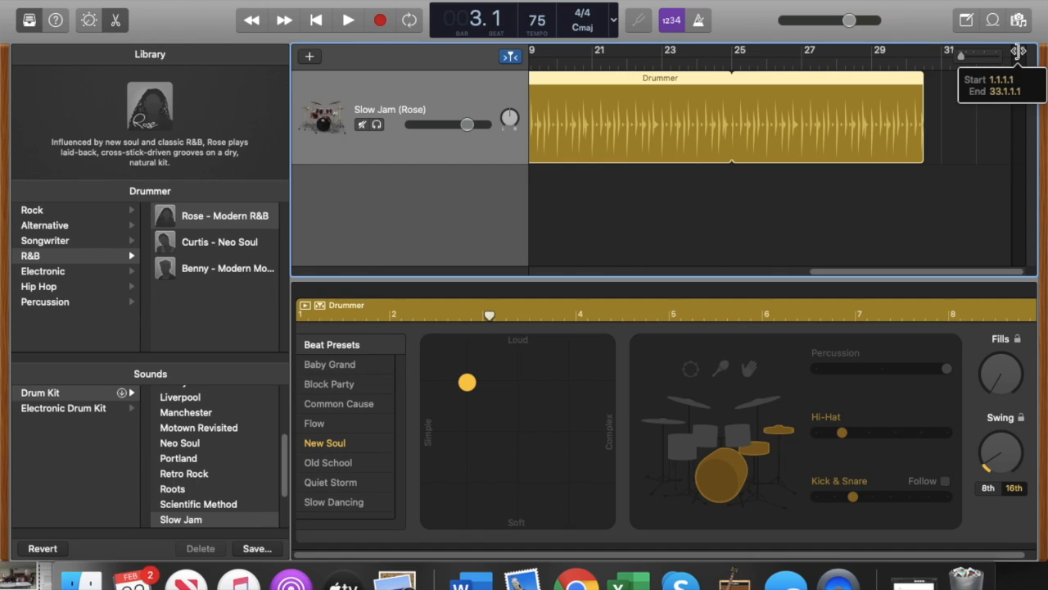
{"action": "left_click_drag", "start_coordinate": [1019, 50], "coordinate": [1020, 51]}
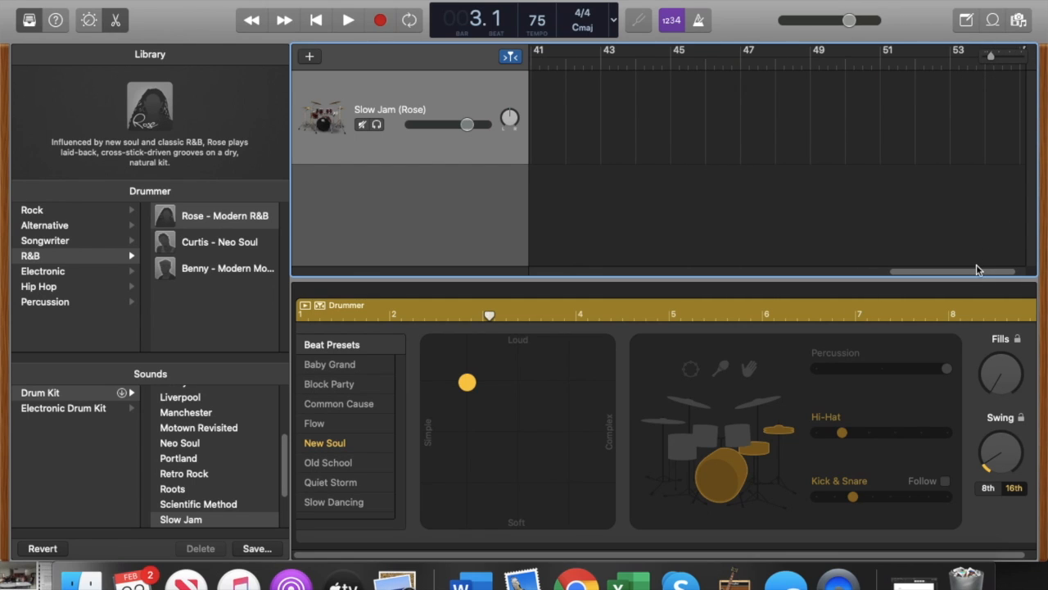
{"action": "left_click_drag", "start_coordinate": [960, 272], "coordinate": [463, 275]}
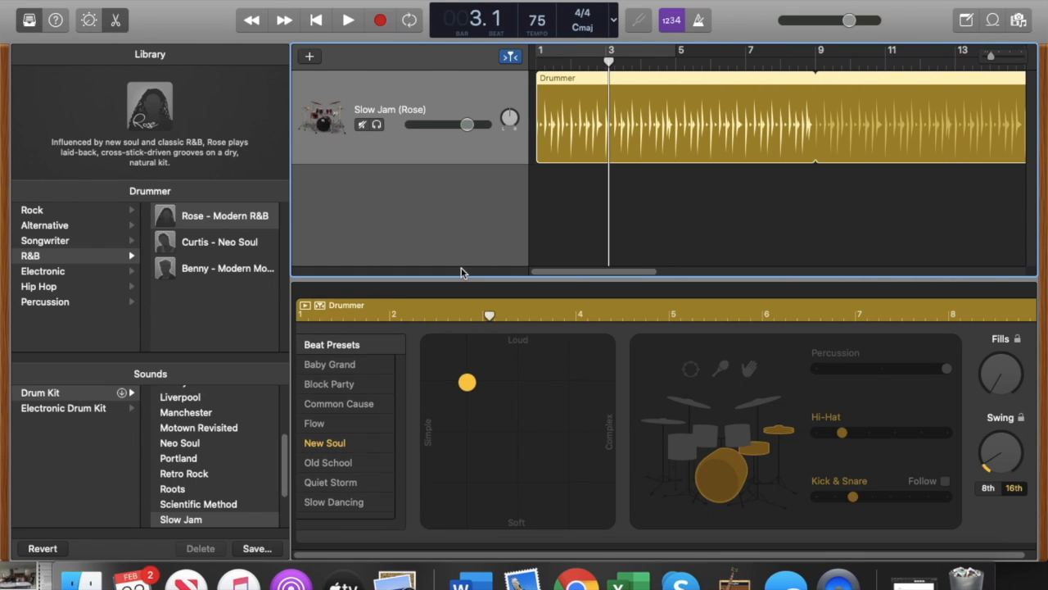
{"action": "left_click", "coordinate": [317, 19]}
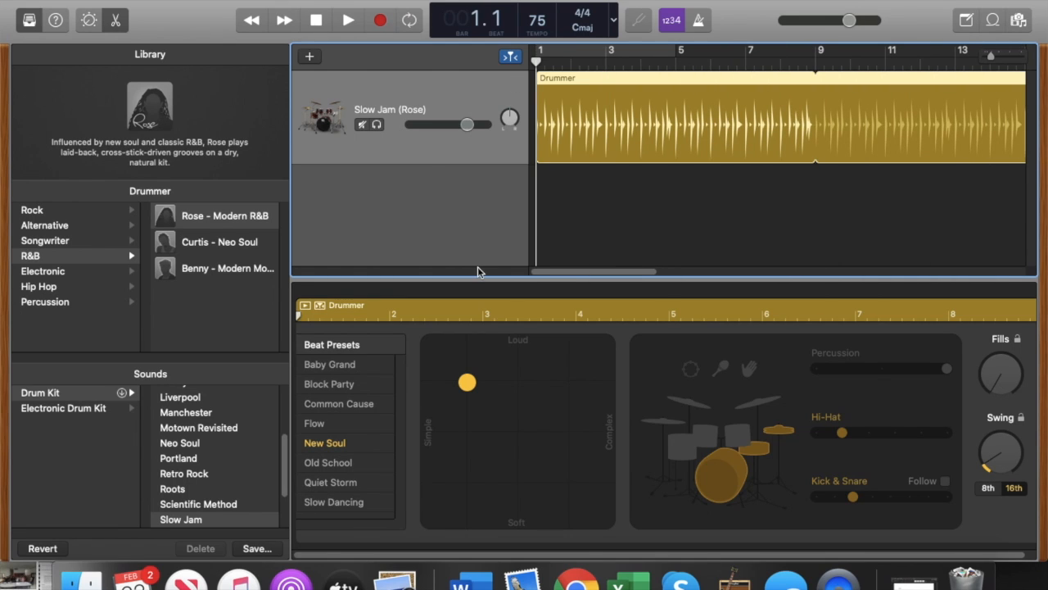
- Shift the drummer's feel to a simpler, softer beat
{"action": "left_click", "coordinate": [522, 434]}
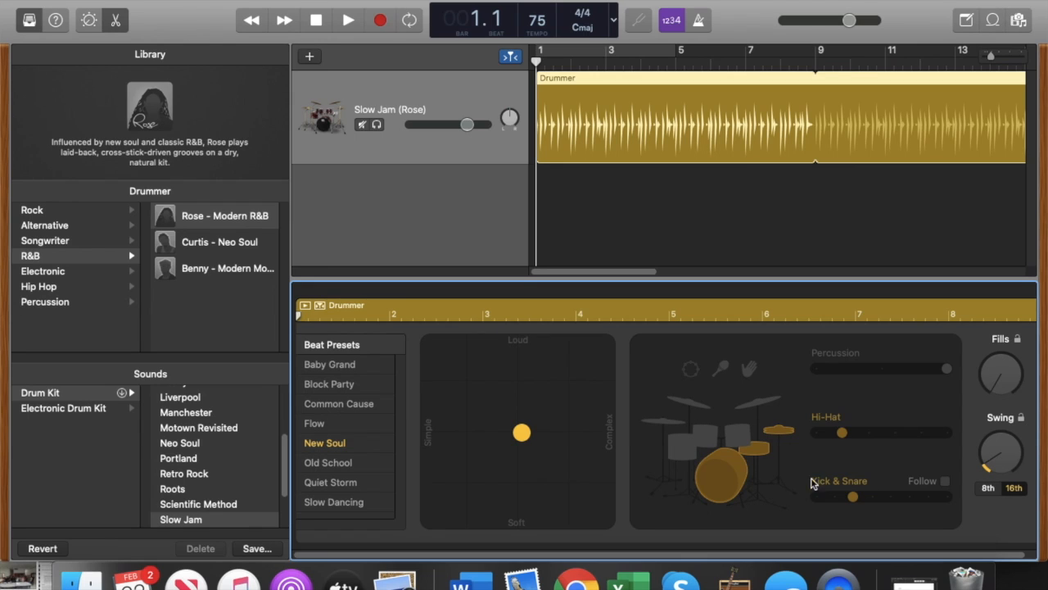
{"action": "left_click", "coordinate": [463, 489]}
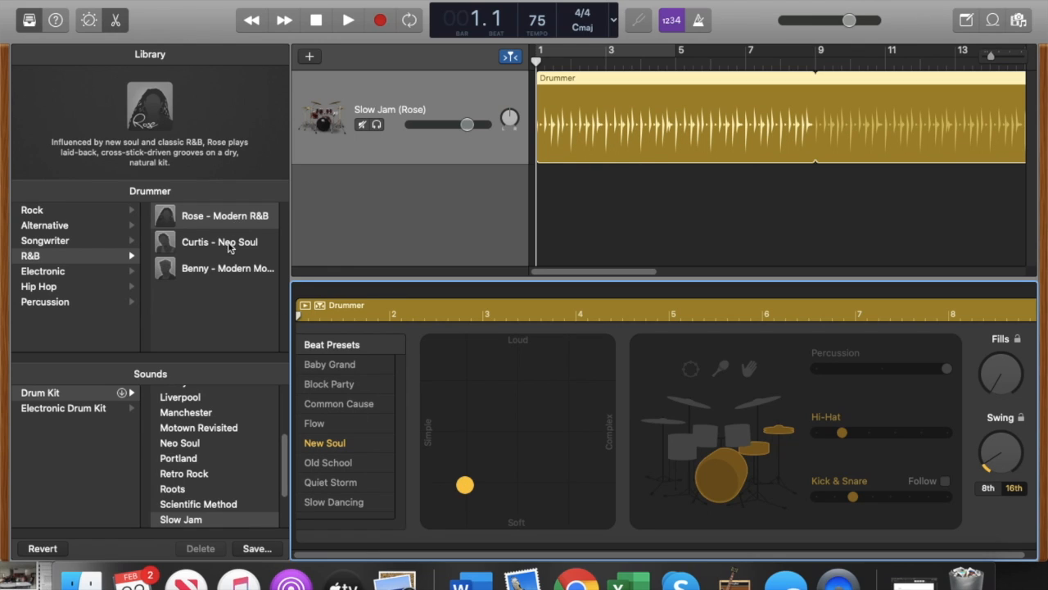
- Replace the track's drummer with Benny from the R&B group and play back the new beat for about four bars
{"action": "left_click", "coordinate": [232, 273]}
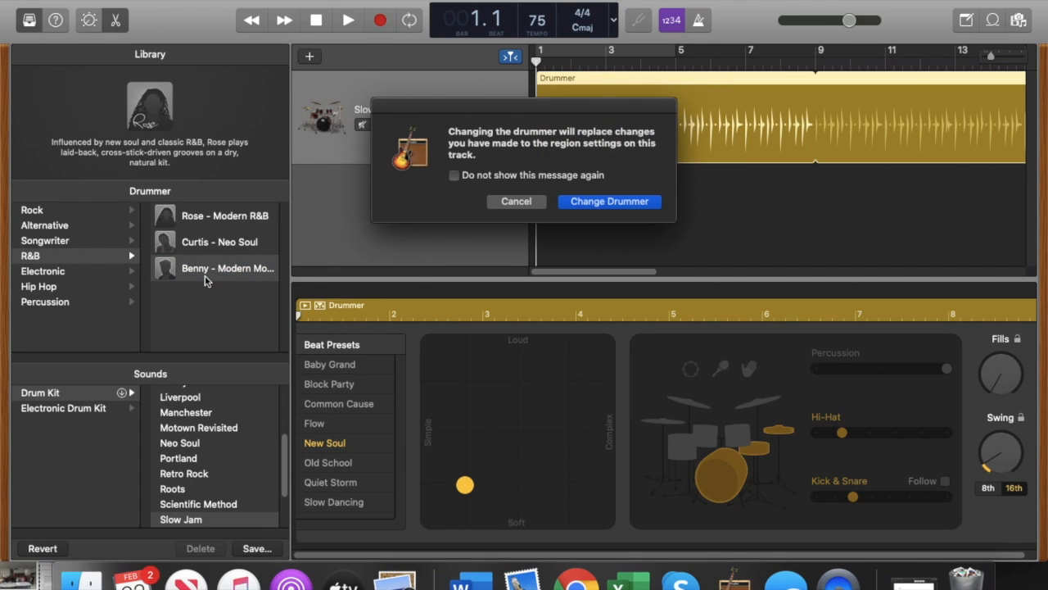
{"action": "left_click", "coordinate": [609, 202]}
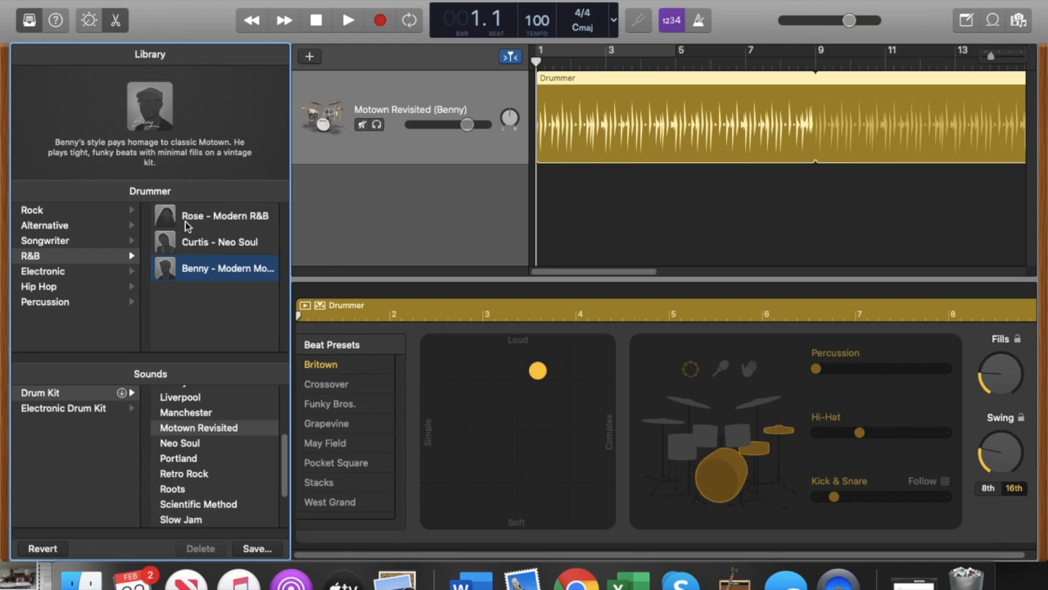
{"action": "key", "text": "XF86AudioRaiseVolume"}
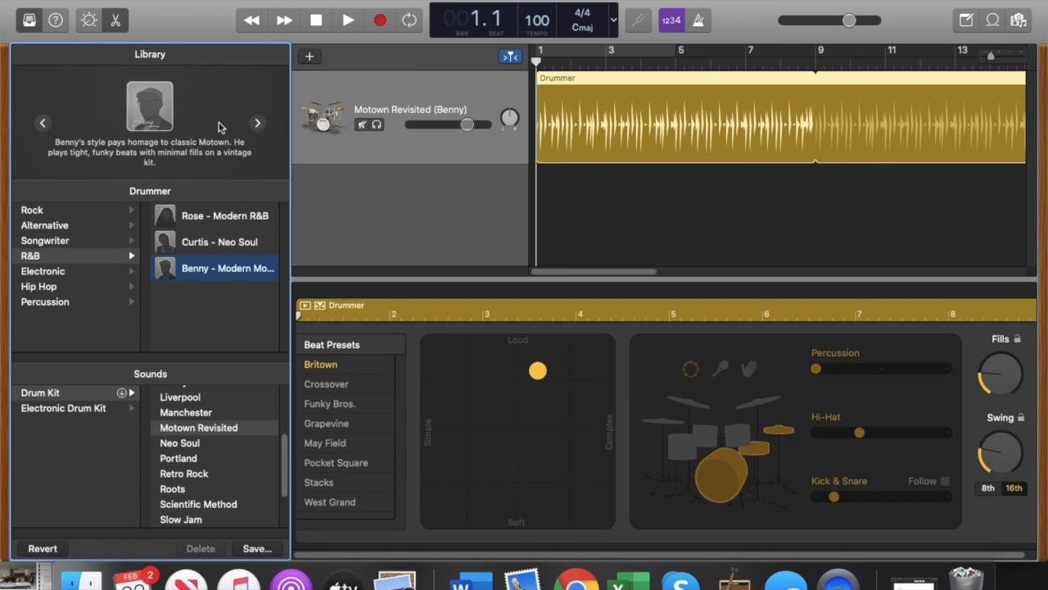
{"action": "key", "text": "space"}
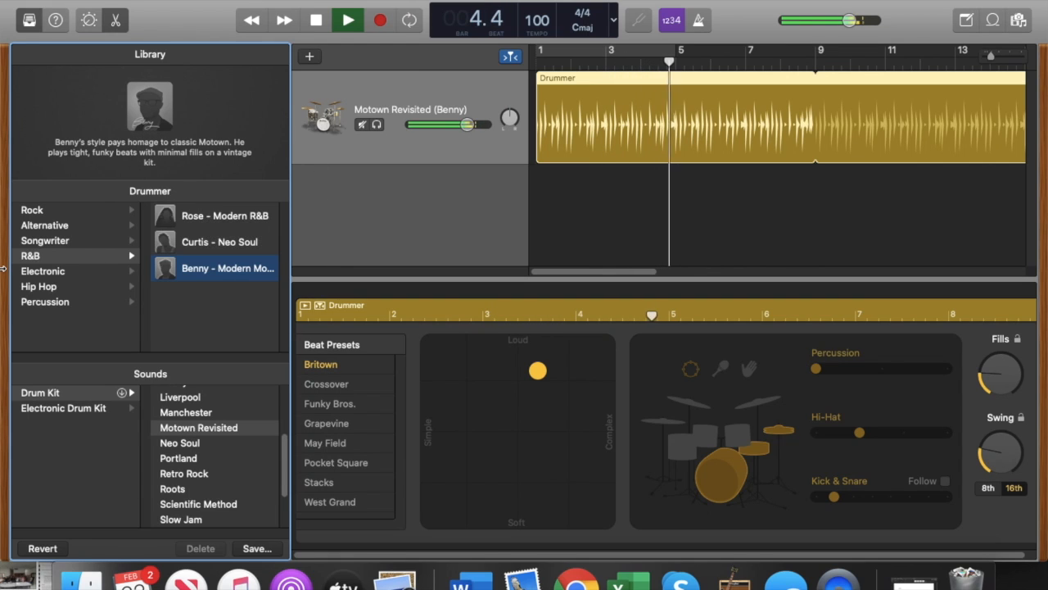
{"action": "key", "text": "space"}
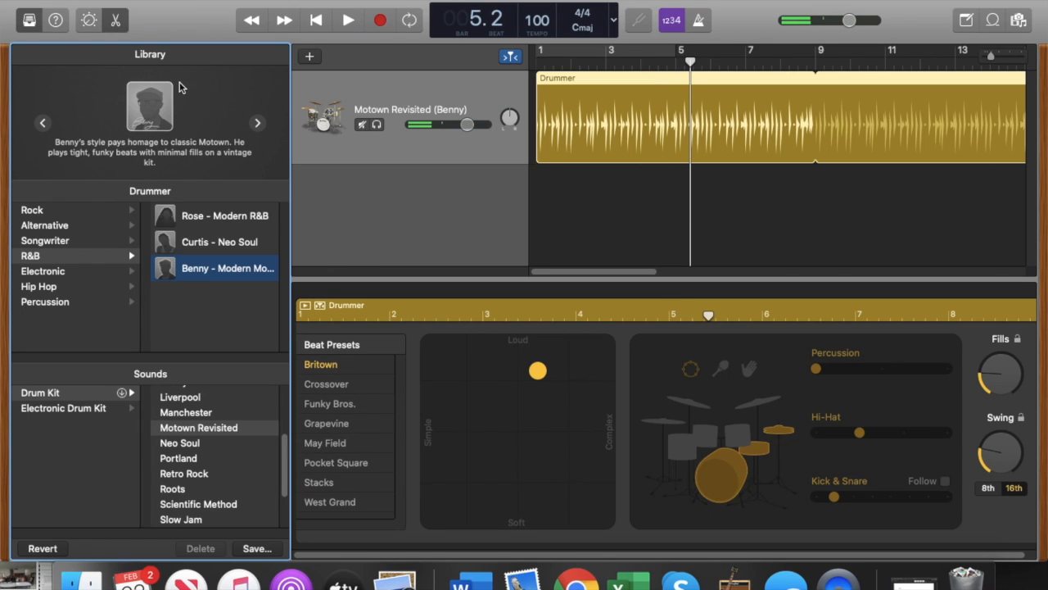
- Add a Software Instrument track below the drums and return the playhead to the start of the song
{"action": "left_click", "coordinate": [309, 58]}
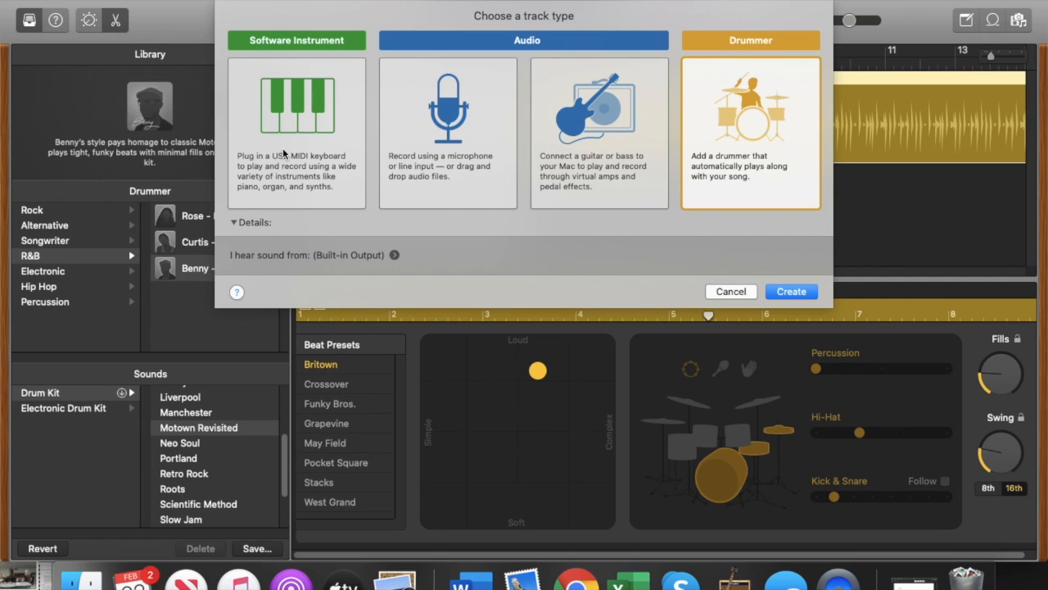
{"action": "left_click", "coordinate": [303, 122]}
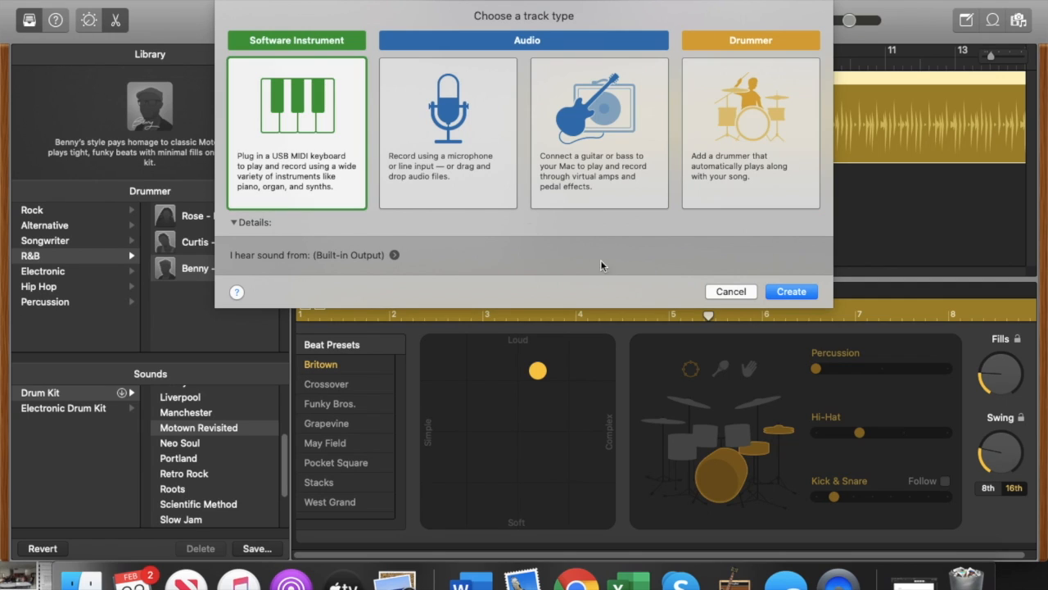
{"action": "left_click", "coordinate": [794, 293]}
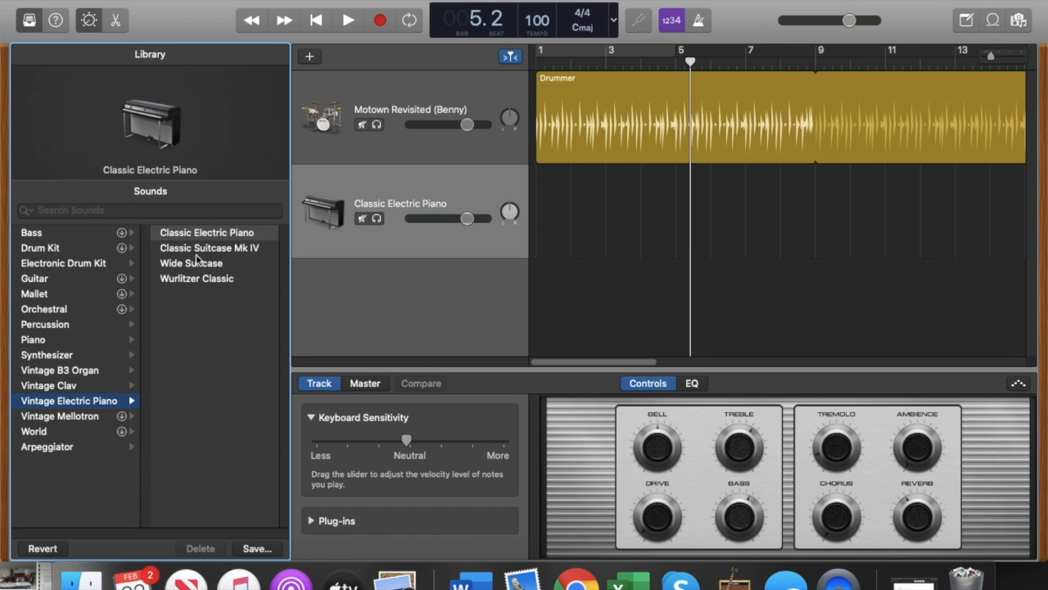
{"action": "left_click", "coordinate": [316, 21]}
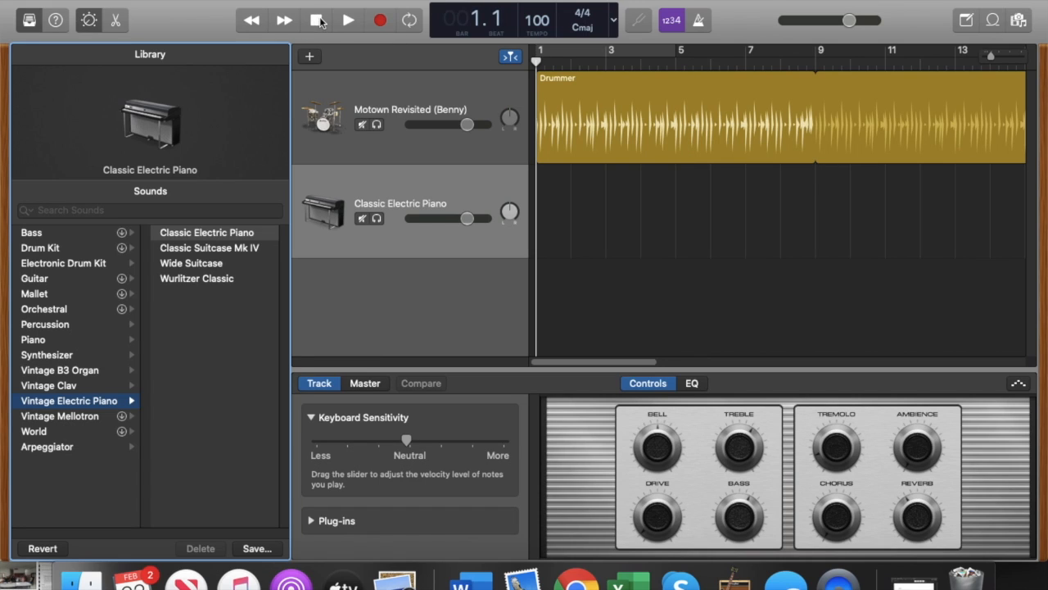
- Show the on-screen keyboard for the electric piano, switch it to Musical Typing and move it slightly higher
{"action": "left_click", "coordinate": [387, 0]}
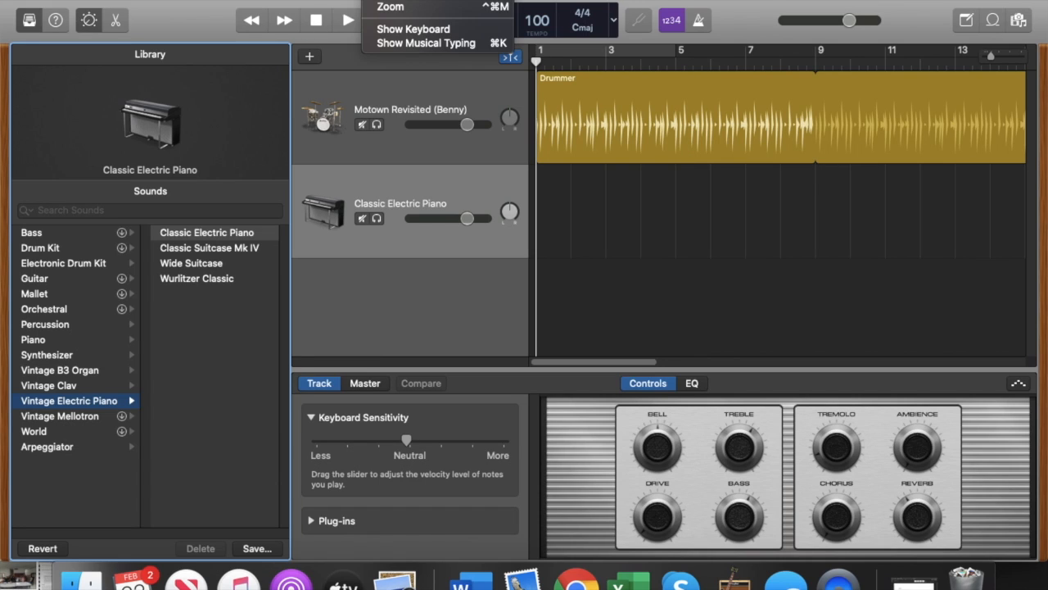
{"action": "left_click", "coordinate": [410, 32]}
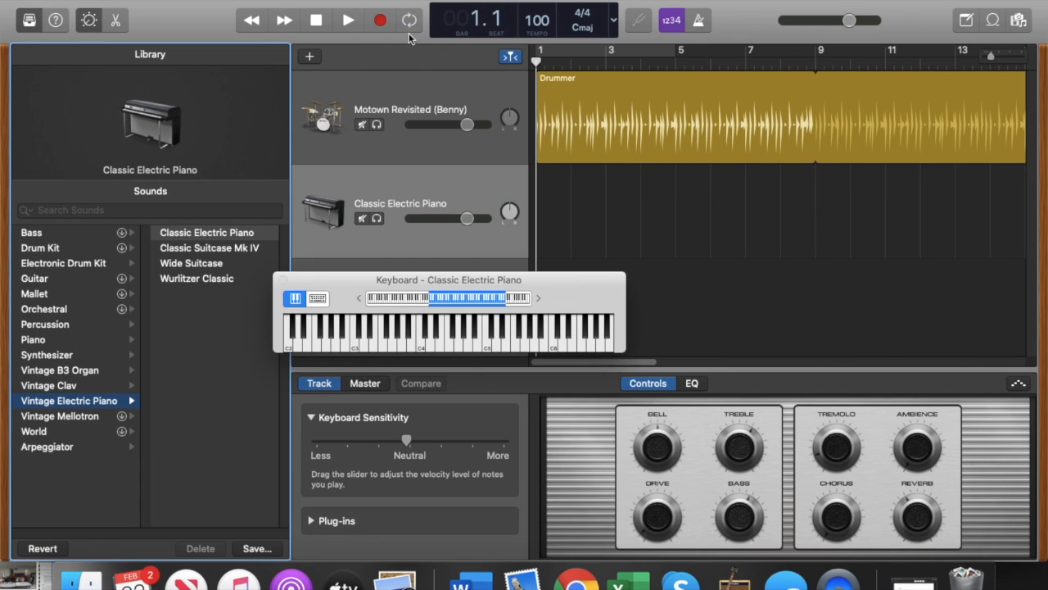
{"action": "left_click", "coordinate": [318, 298]}
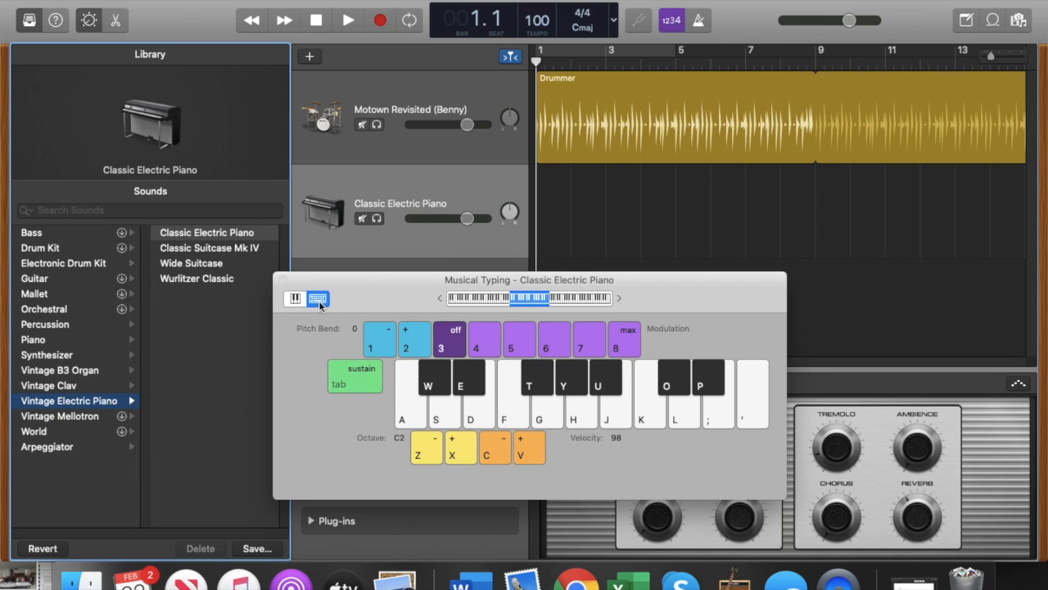
{"action": "left_click_drag", "start_coordinate": [380, 291], "coordinate": [359, 264]}
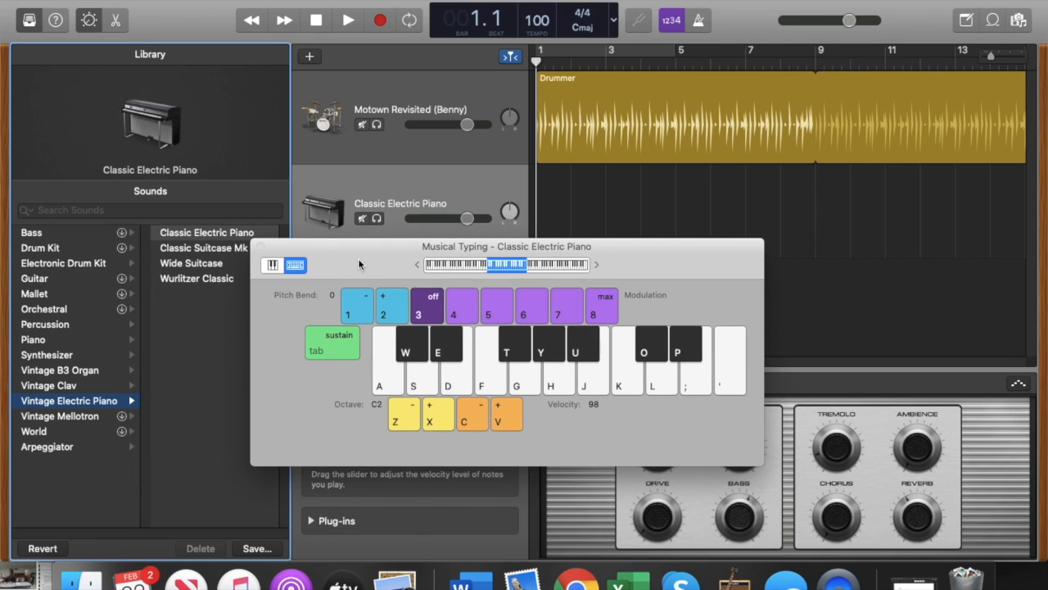
- Sound a few single white-key notes on the Musical Typing keyboard to test the electric piano
{"action": "left_click", "coordinate": [460, 382]}
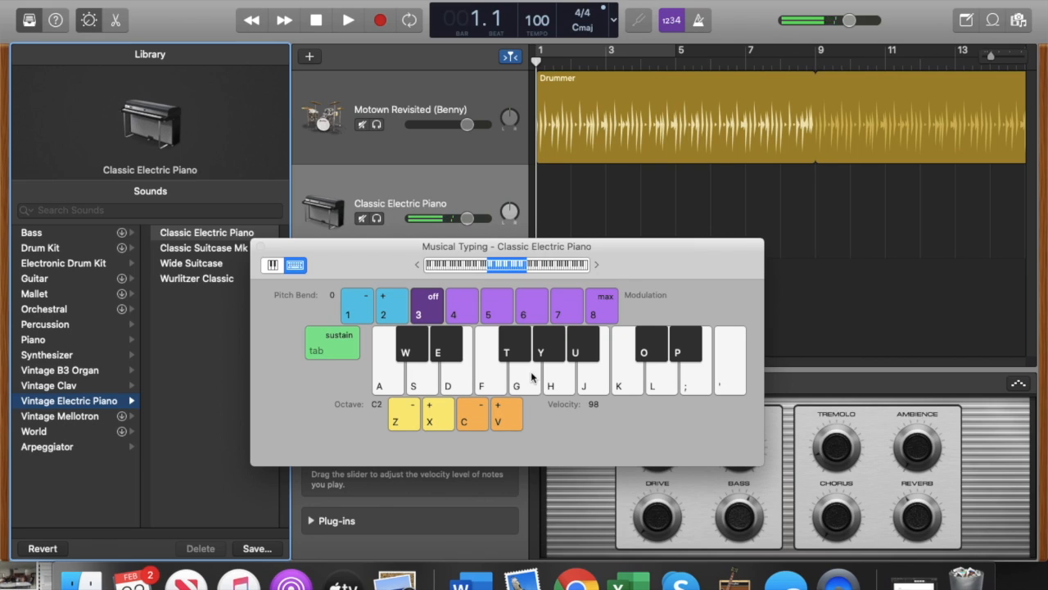
{"action": "left_click", "coordinate": [563, 379]}
{"action": "left_click", "coordinate": [552, 388]}
{"action": "left_click", "coordinate": [598, 387]}
{"action": "left_click", "coordinate": [450, 386]}
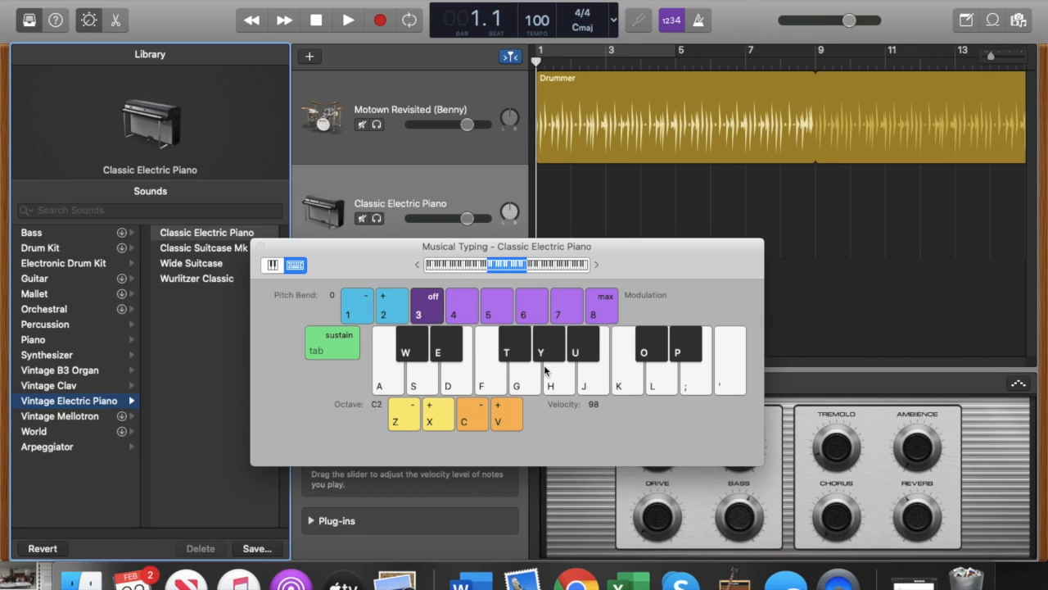
- Rehearse an electric piano phrase in Musical Typing using high A and C with lower D, E and C notes
{"action": "key", "text": "h"}
{"action": "key", "text": "k"}
{"action": "key", "text": "h"}
{"action": "key", "text": "k"}
{"action": "key", "text": "s"}
{"action": "key", "text": "h"}
{"action": "key", "text": "k"}
{"action": "key", "text": "d"}
{"action": "key", "text": "s"}
{"action": "key", "text": "a"}
{"action": "key", "text": "k"}
- Record an electric piano part over the drums, repeating A and C together with lower D, E and C notes between, and stop at bar 12
{"action": "left_click_drag", "start_coordinate": [356, 265], "coordinate": [378, 287]}
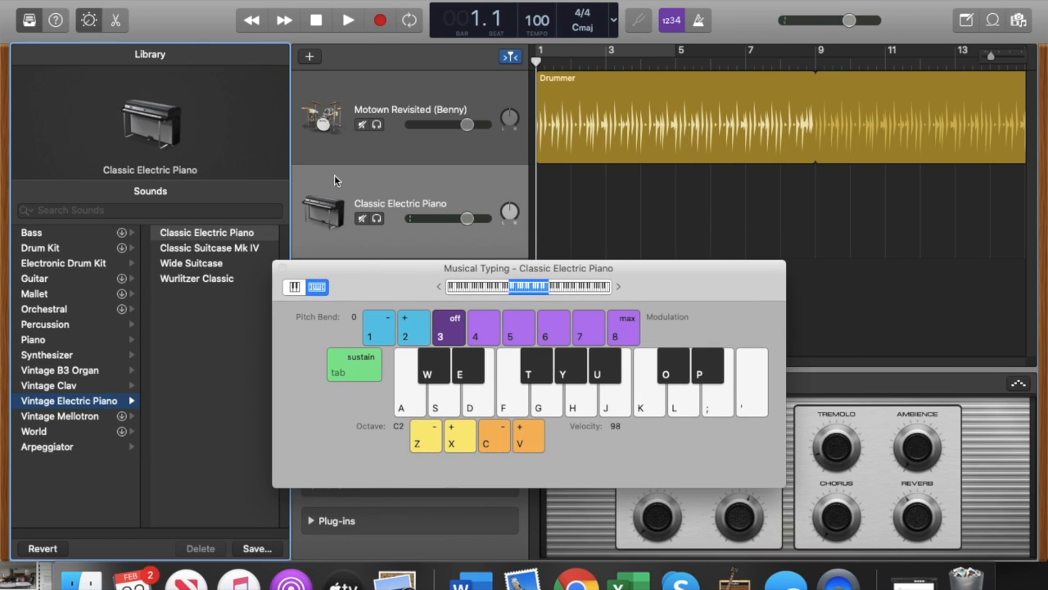
{"action": "left_click", "coordinate": [380, 22]}
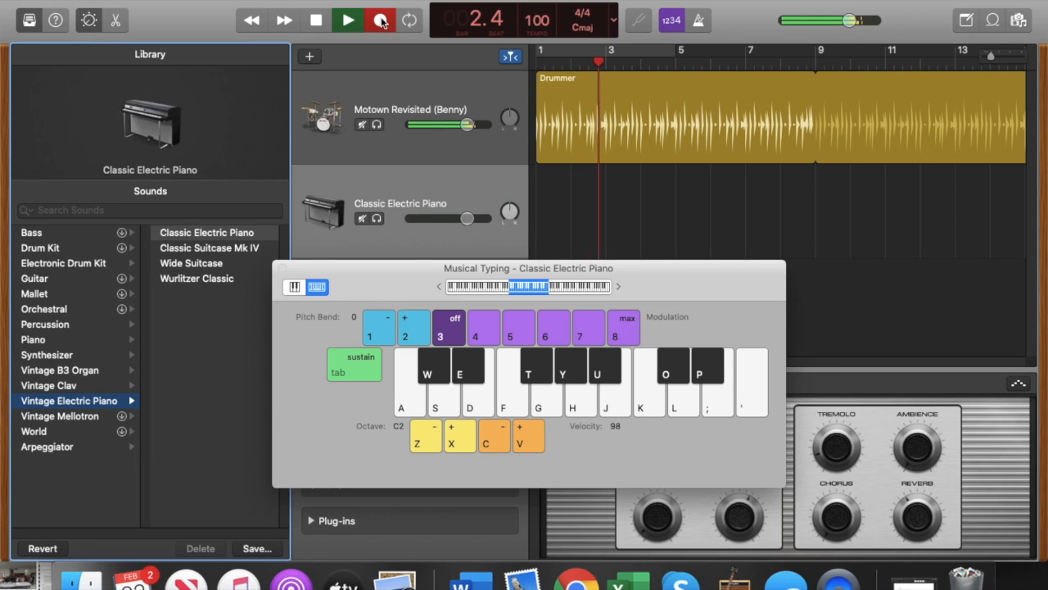
{"action": "key", "text": "h+k"}
{"action": "key", "text": "s+d"}
{"action": "key", "text": "h+k"}
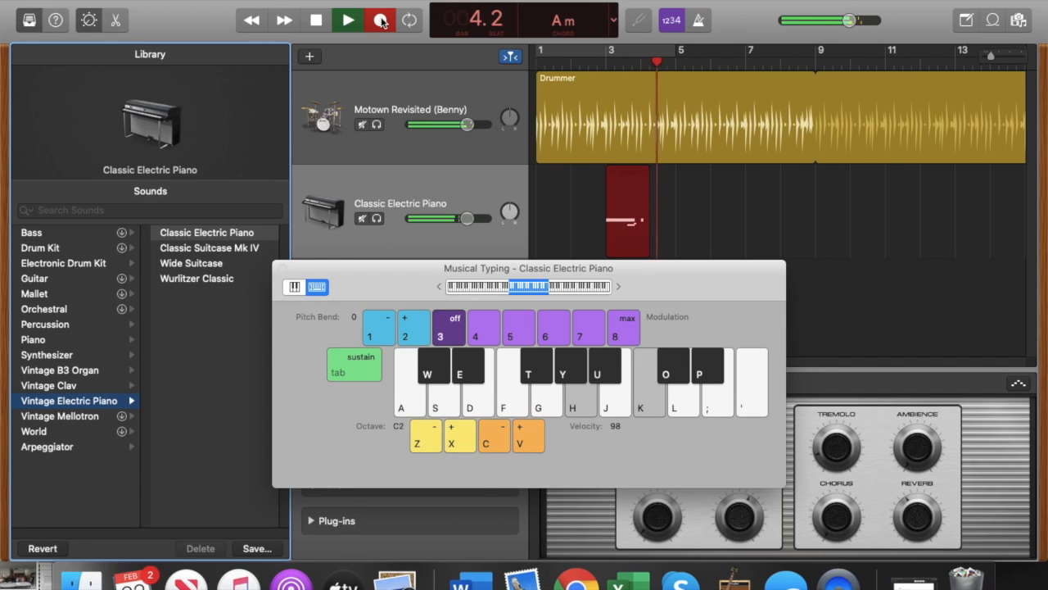
{"action": "key", "text": "h+k"}
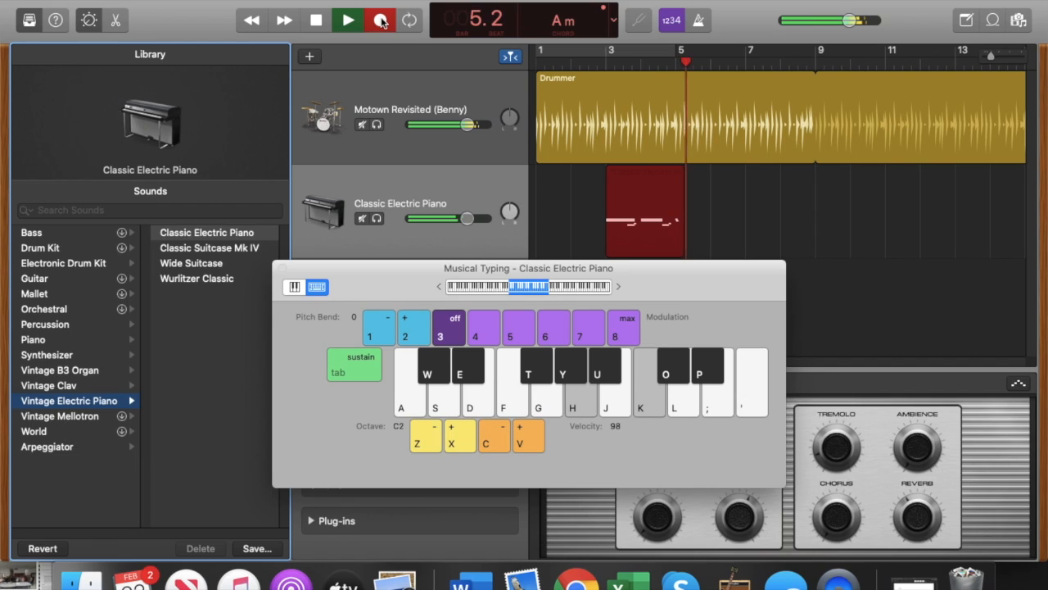
{"action": "key", "text": "d"}
{"action": "key", "text": "h+k"}
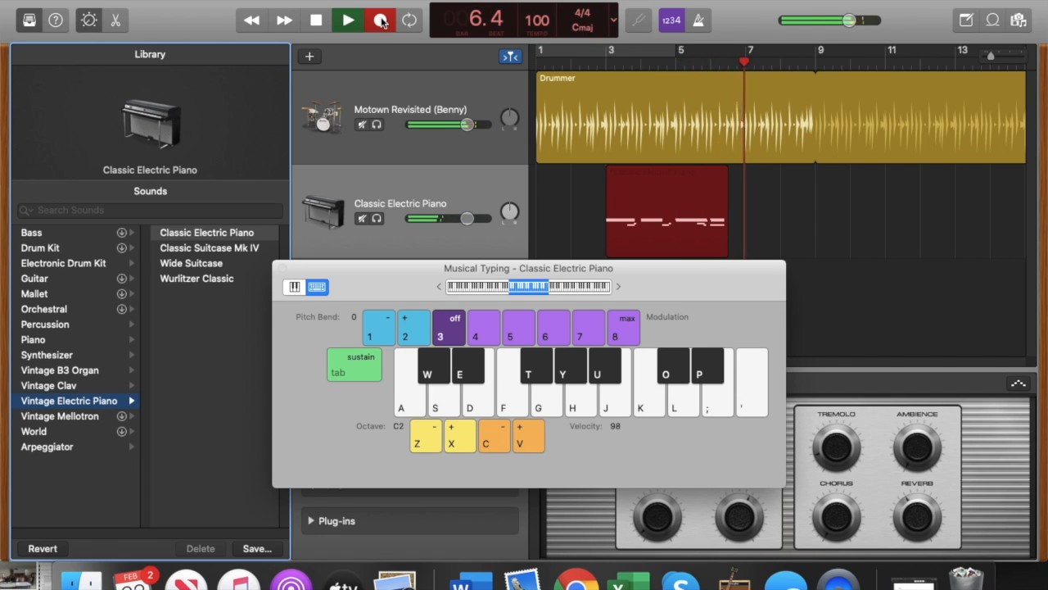
{"action": "key", "text": "h+k"}
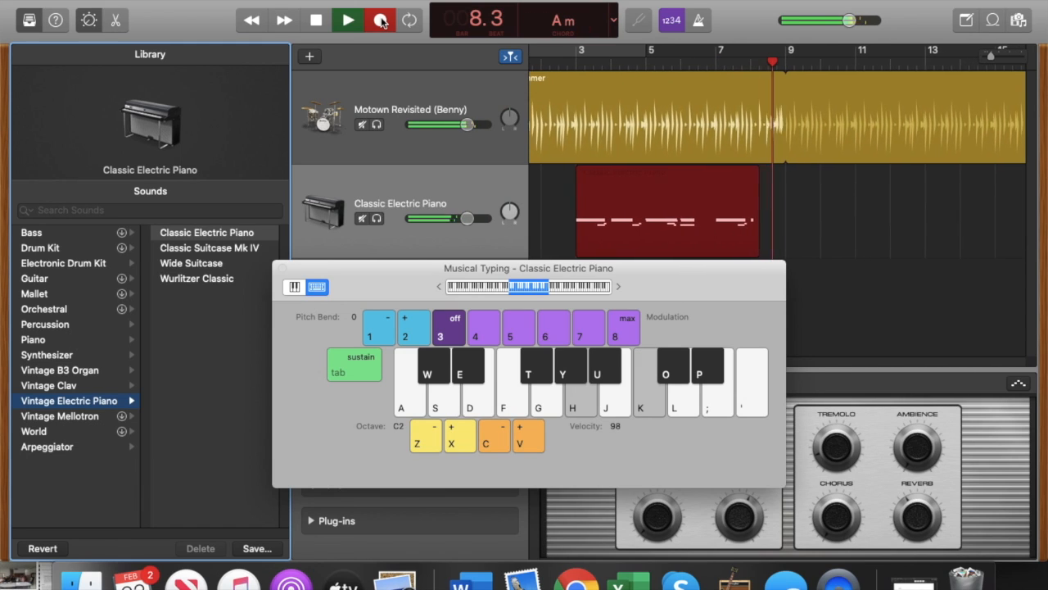
{"action": "key", "text": "h+k"}
{"action": "key", "text": "s"}
{"action": "key", "text": "d"}
{"action": "key", "text": "h+k"}
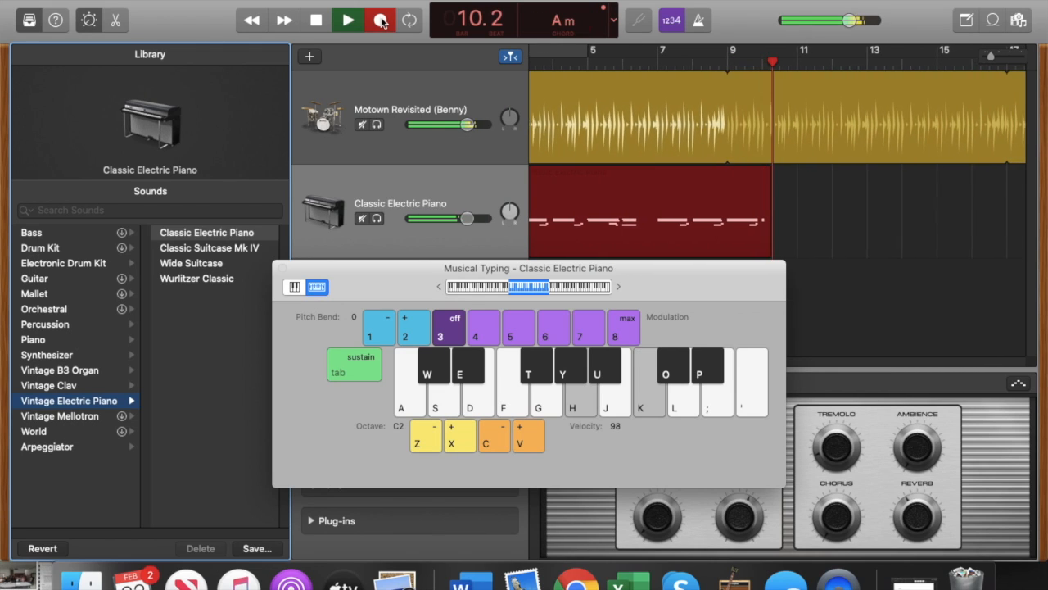
{"action": "key", "text": "d"}
{"action": "key", "text": "s"}
{"action": "key", "text": "a"}
{"action": "key", "text": "h+k"}
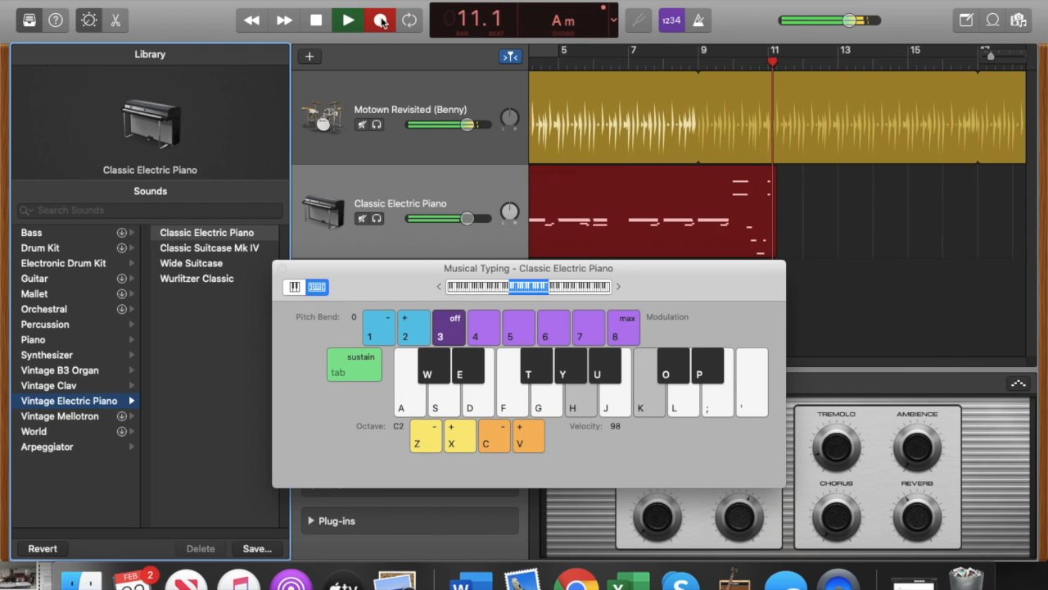
{"action": "key", "text": "d"}
{"action": "key", "text": "space"}
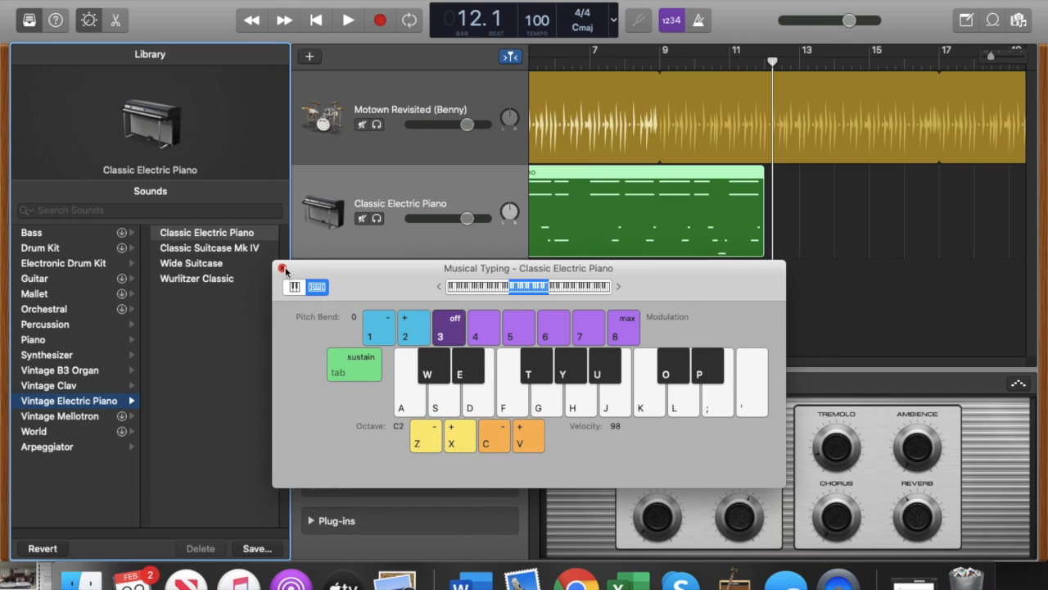
- Close Musical Typing, then move the recorded electric piano region to start at bar 1 and play the song from the beginning
{"action": "left_click", "coordinate": [282, 269]}
{"action": "left_click", "coordinate": [316, 20]}
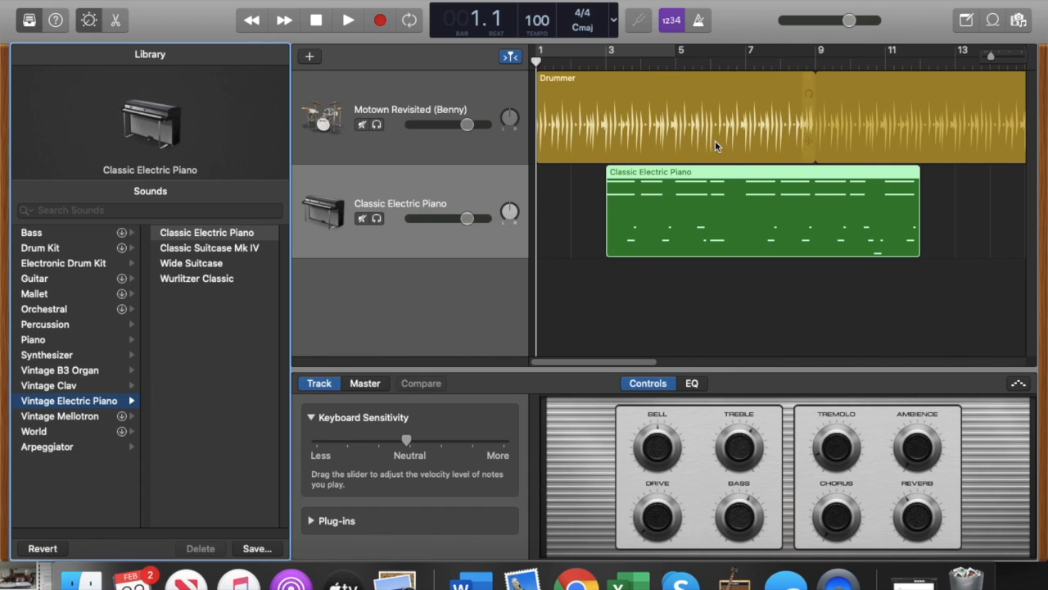
{"action": "left_click_drag", "start_coordinate": [732, 180], "coordinate": [663, 180]}
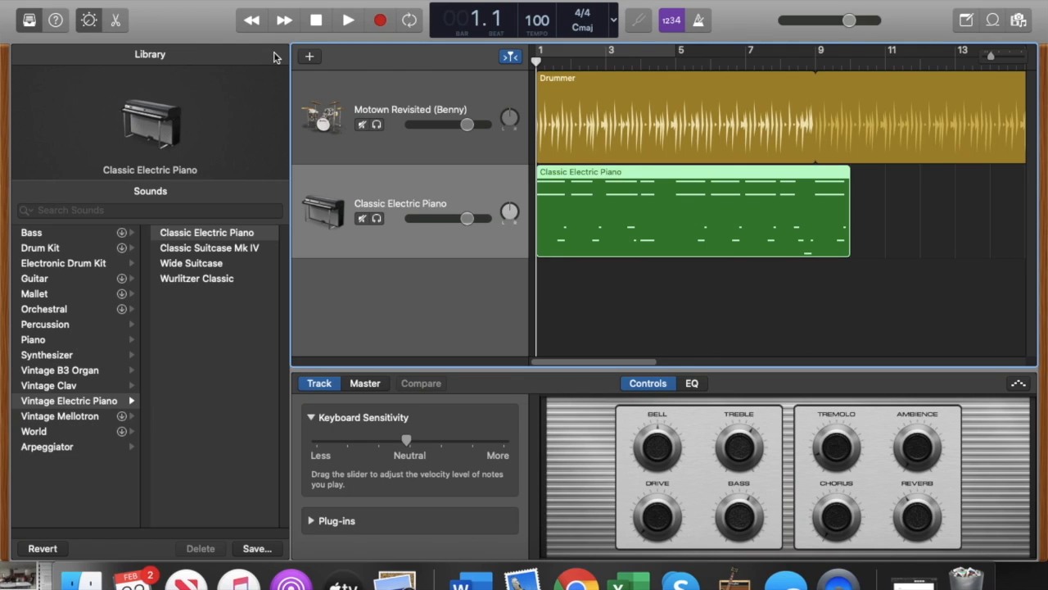
{"action": "key", "text": "space"}
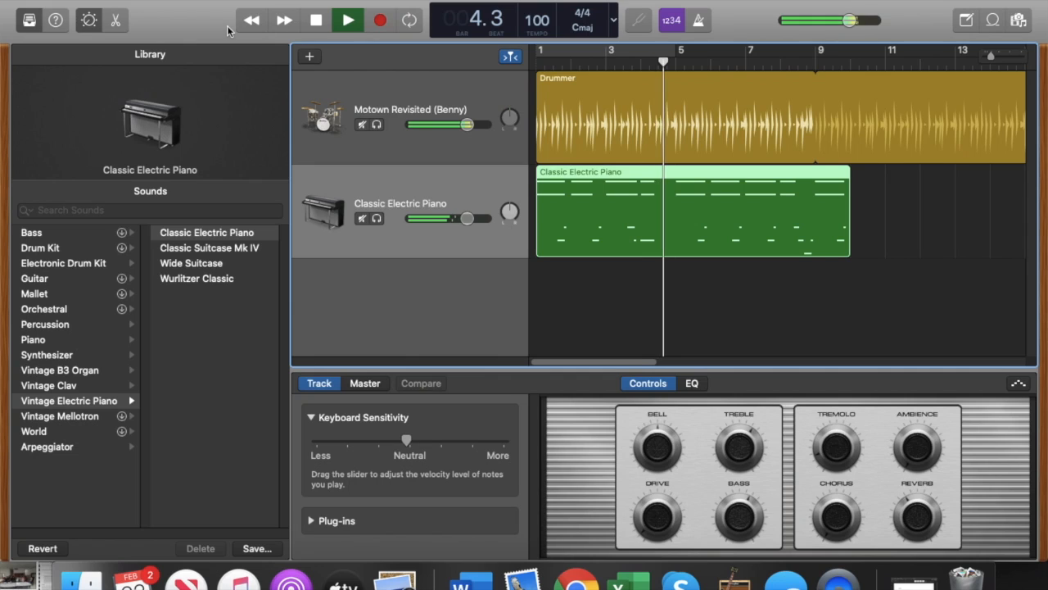
{"action": "key", "text": "space"}
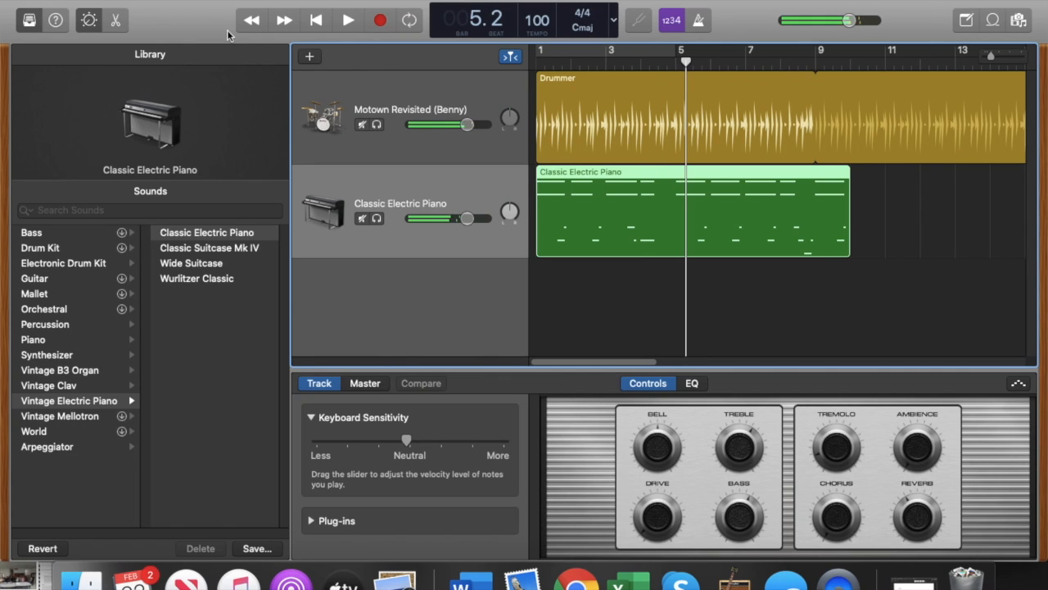
- Add a software instrument track and give it the Sharp Wobble sound from the EDM Bass group of the Synthesizer category
{"action": "left_click", "coordinate": [311, 58]}
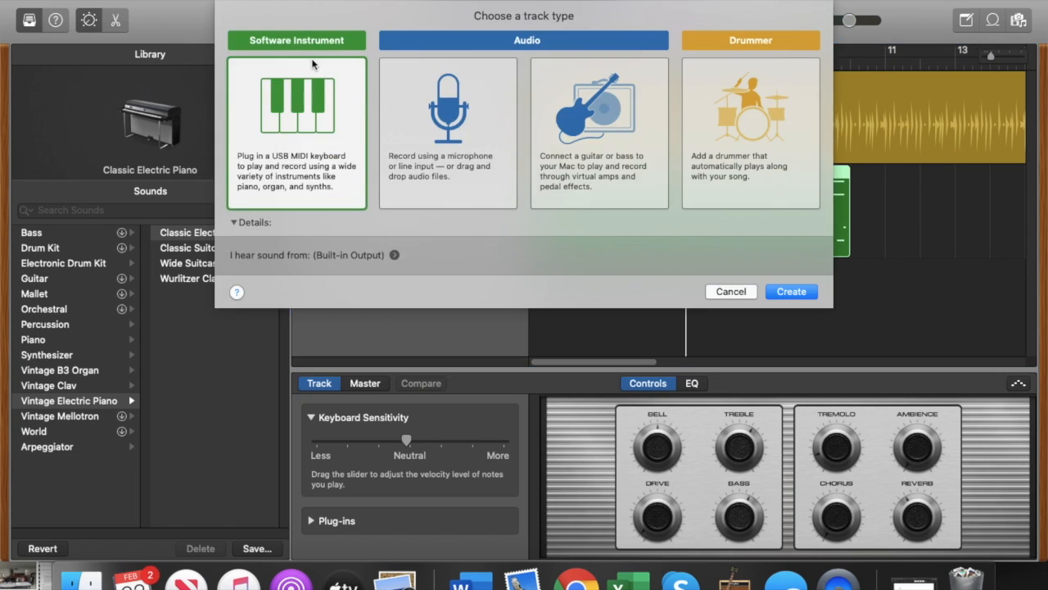
{"action": "left_click", "coordinate": [792, 293]}
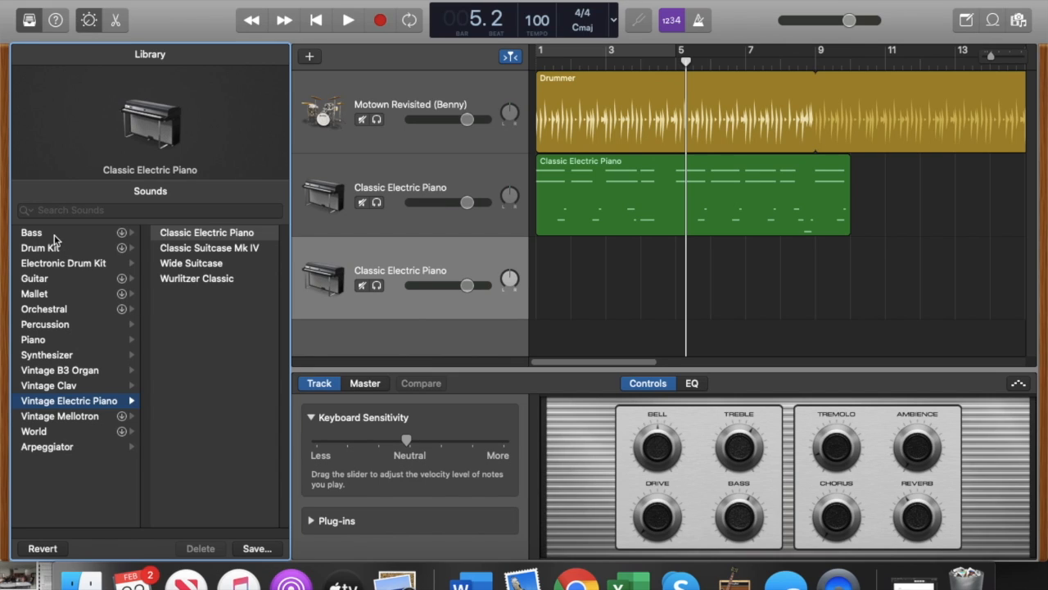
{"action": "left_click", "coordinate": [82, 357]}
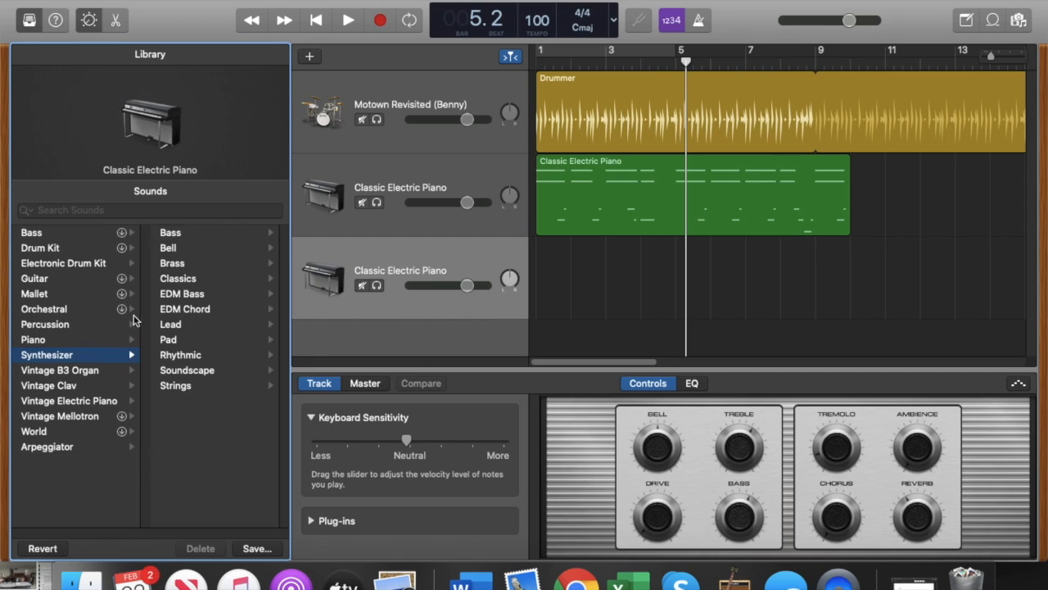
{"action": "left_click", "coordinate": [191, 296]}
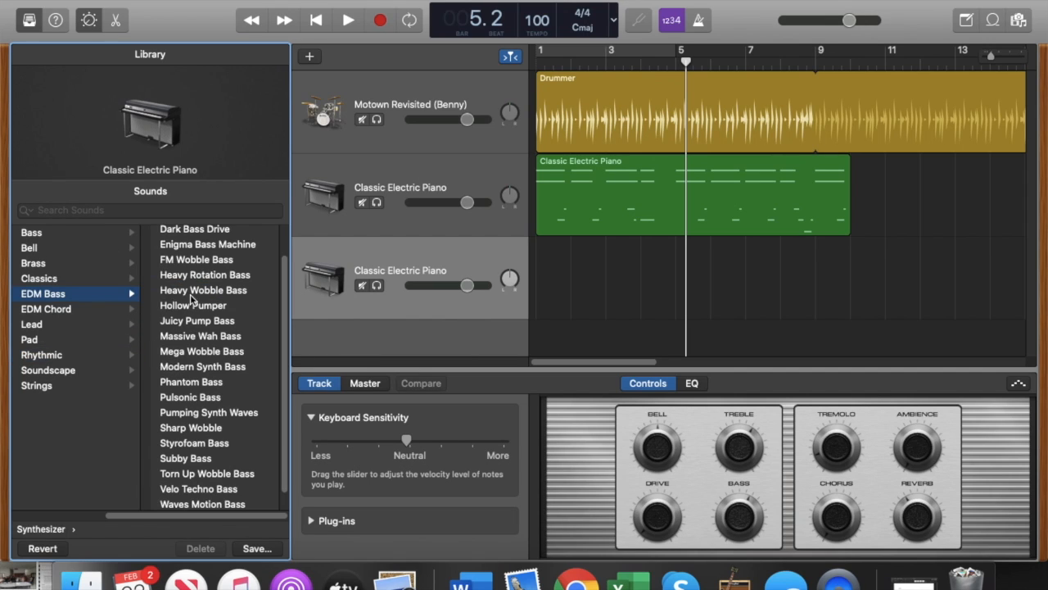
{"action": "left_click", "coordinate": [210, 281]}
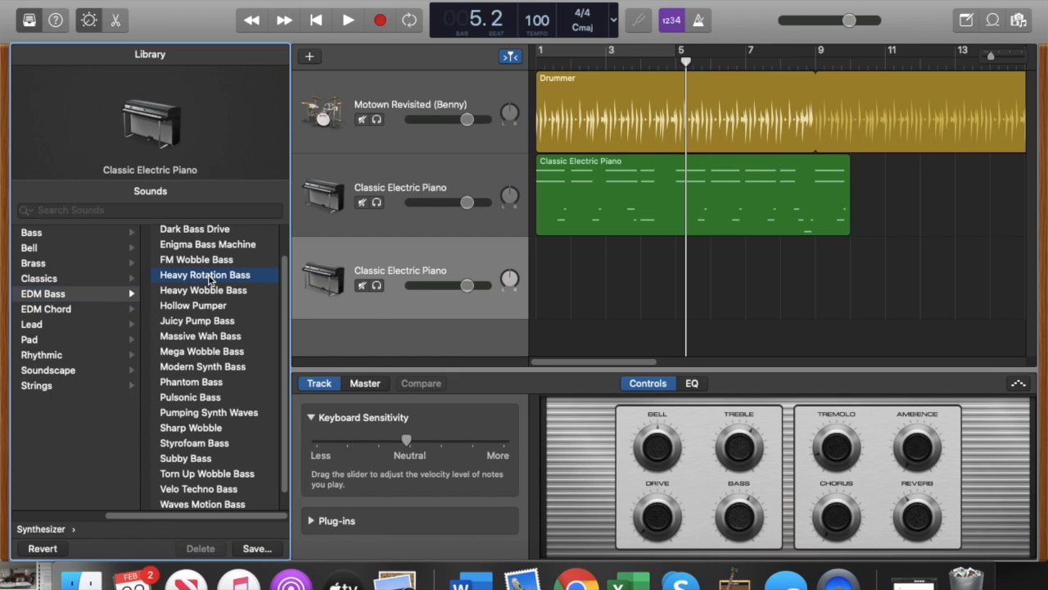
{"action": "left_click", "coordinate": [224, 429]}
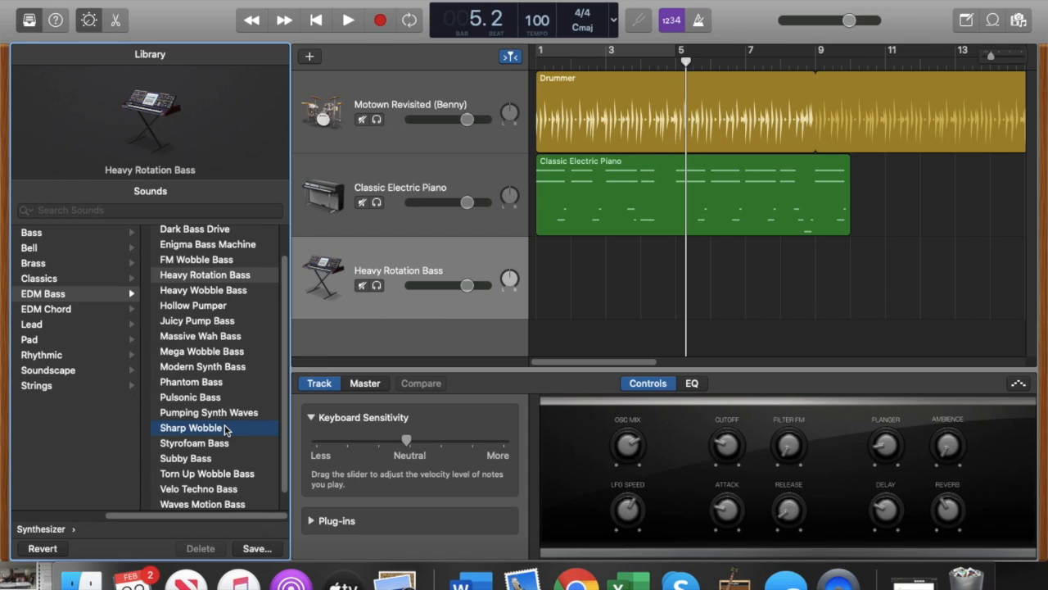
- Show Musical Typing for the Sharp Wobble track, sound a couple of test notes and move the keyboard lower to uncover the track
{"action": "left_click", "coordinate": [385, 1]}
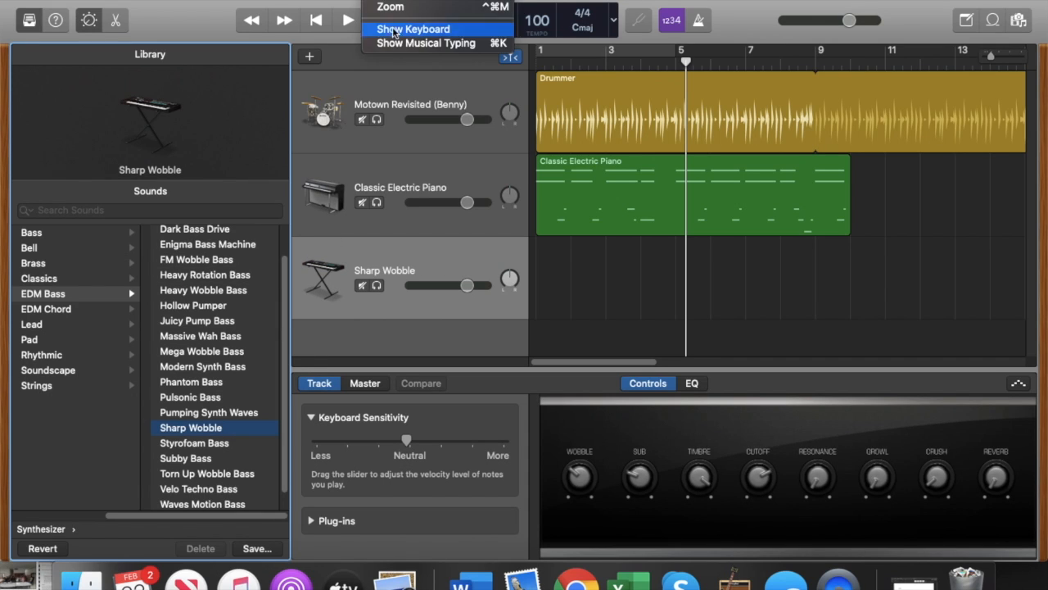
{"action": "left_click", "coordinate": [390, 40]}
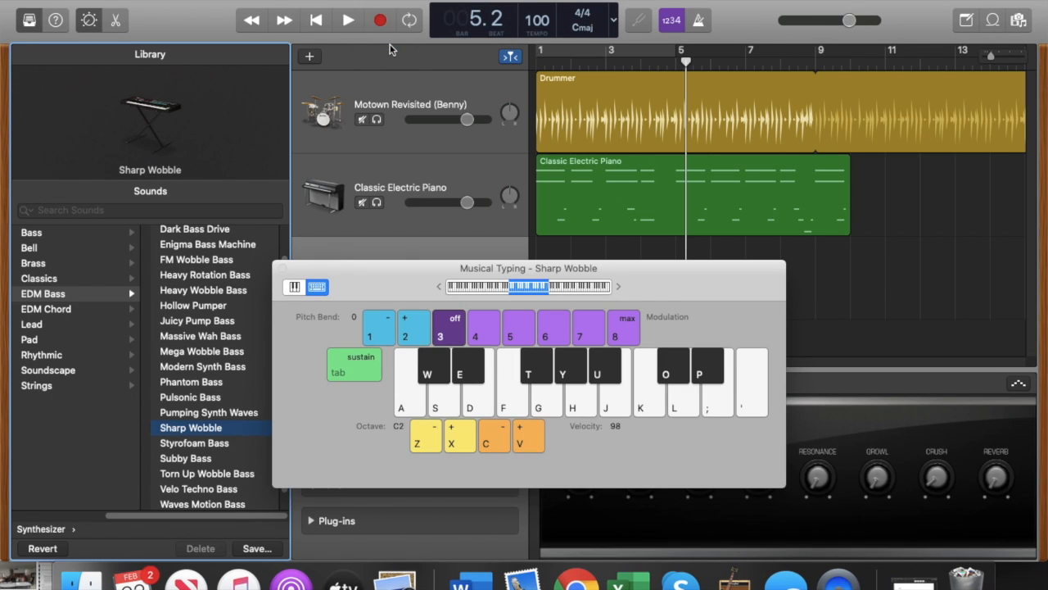
{"action": "key", "text": "f"}
{"action": "key", "text": "s"}
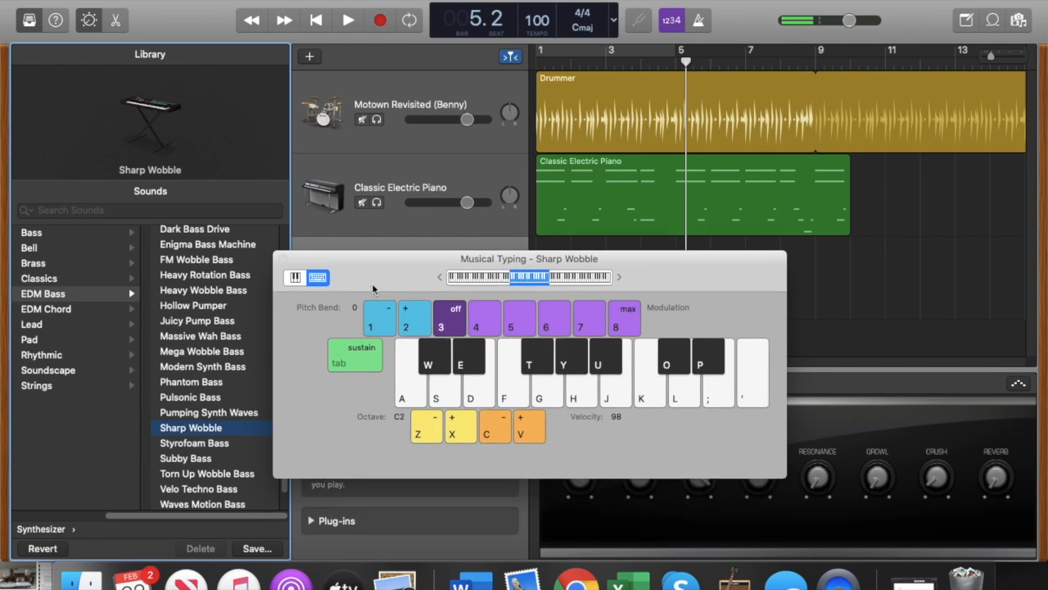
{"action": "left_click_drag", "start_coordinate": [372, 283], "coordinate": [361, 347]}
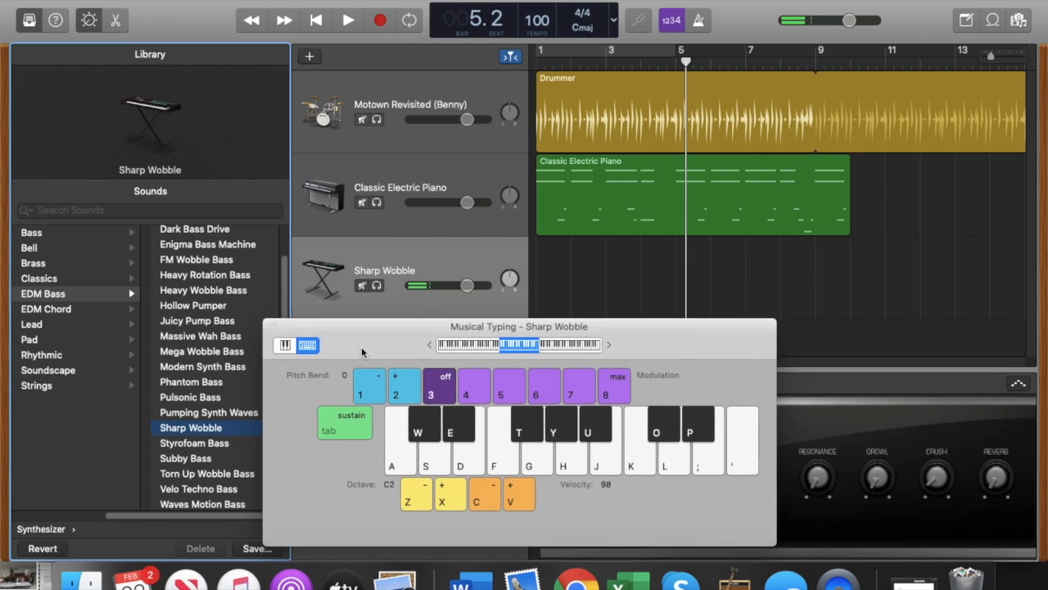
- Record a Sharp Wobble part over bars 5 to 8, playing A, high C and low E twice, and stop at bar 9
{"action": "left_click", "coordinate": [320, 29]}
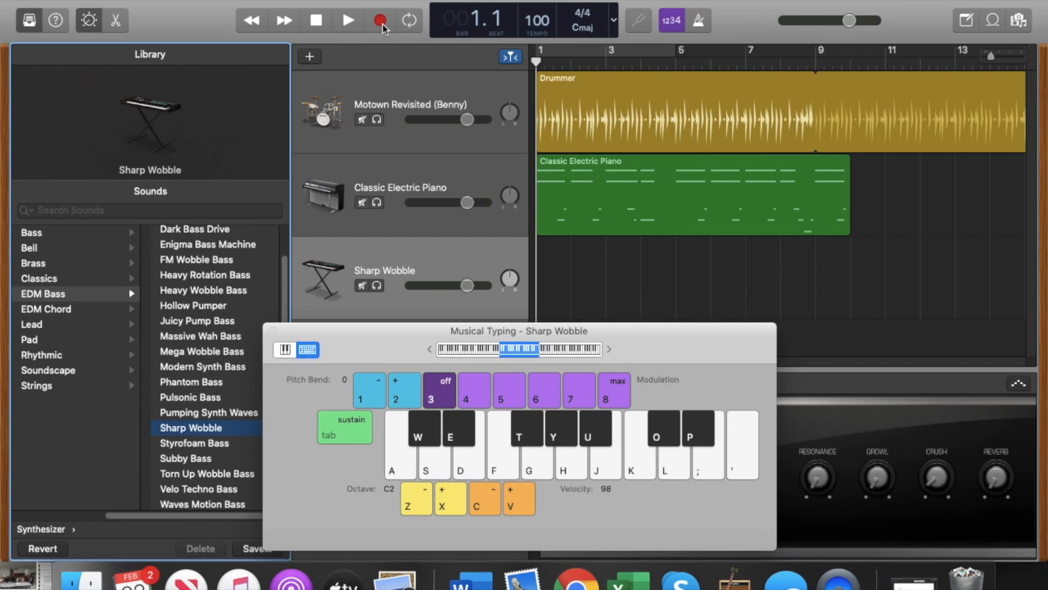
{"action": "key", "text": "h"}
{"action": "left_click", "coordinate": [379, 21]}
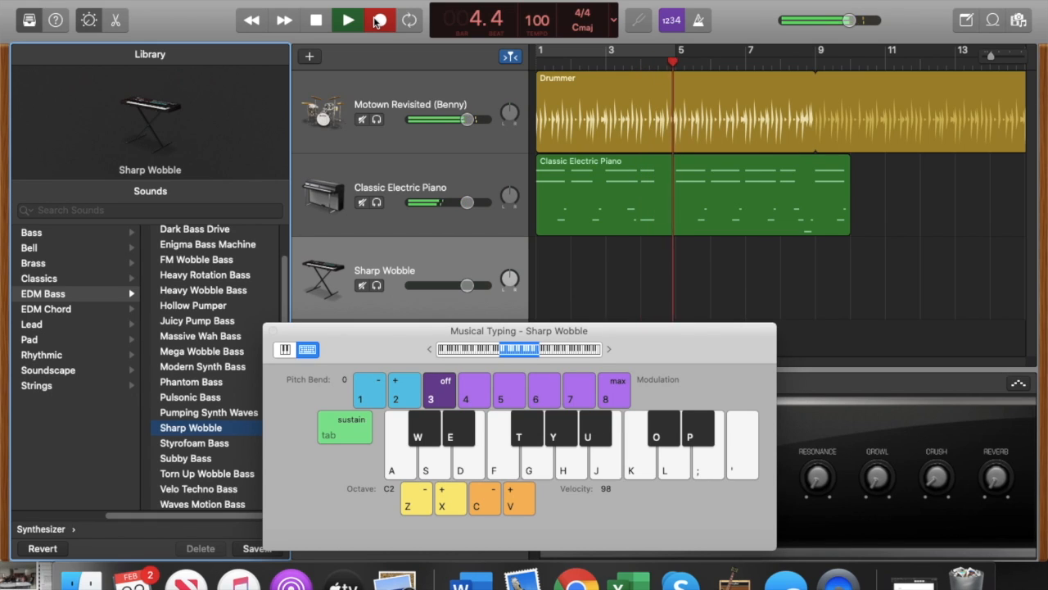
{"action": "key", "text": "h"}
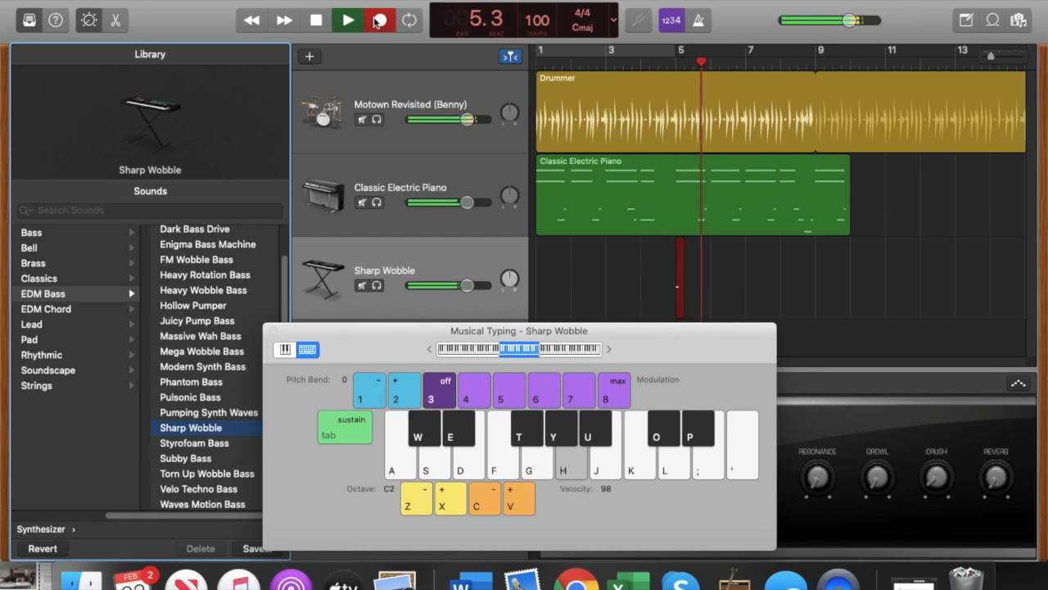
{"action": "key", "text": "k"}
{"action": "key", "text": "d"}
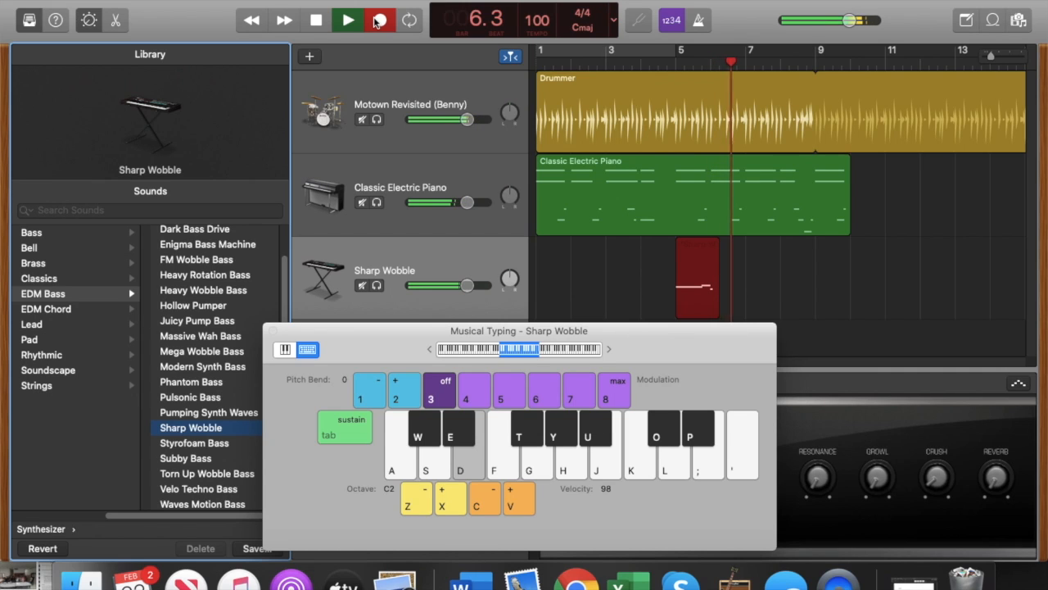
{"action": "key", "text": "h"}
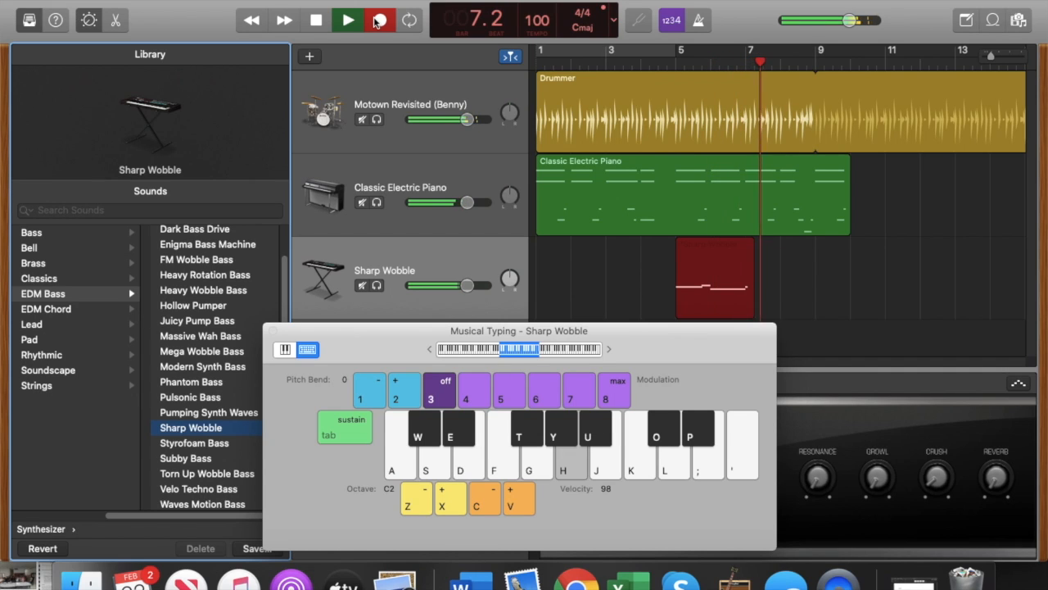
{"action": "key", "text": "k"}
{"action": "key", "text": "d"}
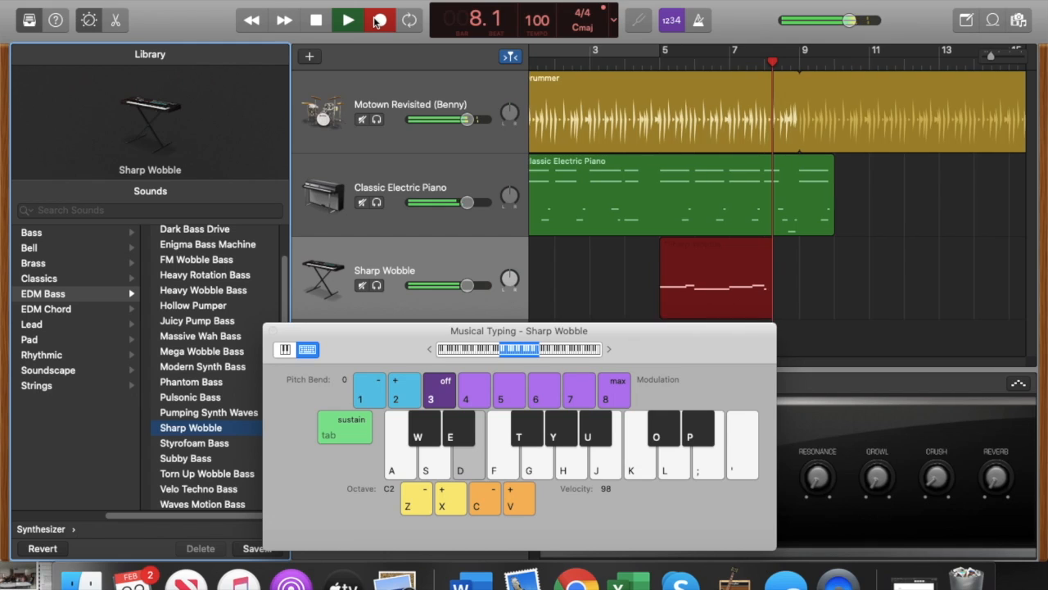
{"action": "left_click", "coordinate": [377, 21]}
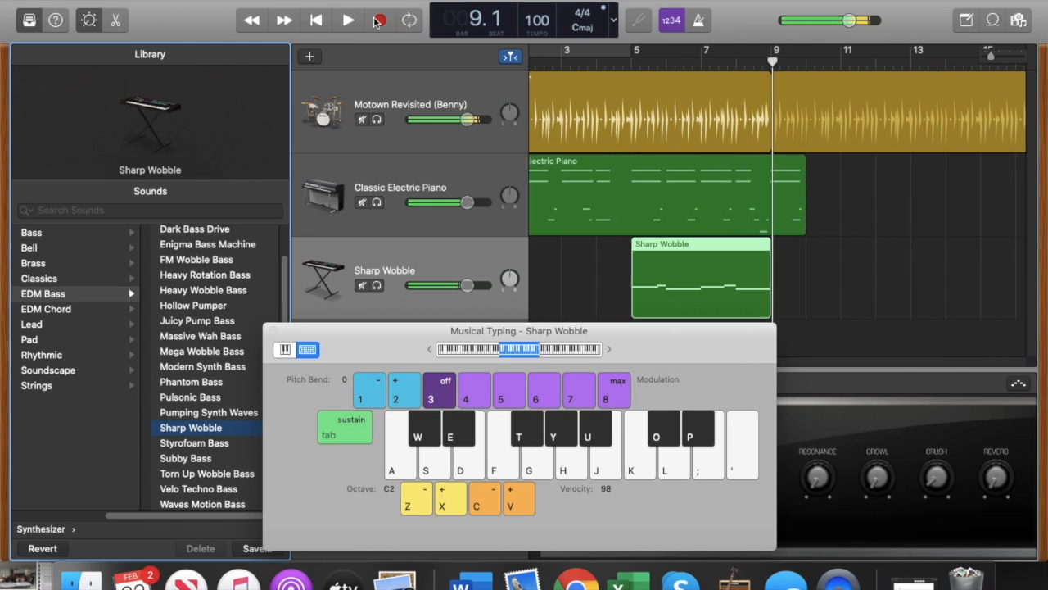
- Close Musical Typing and play the song from about bar 2 into the Sharp Wobble region
{"action": "left_click", "coordinate": [274, 331]}
{"action": "left_click", "coordinate": [571, 64]}
{"action": "key", "text": "space"}
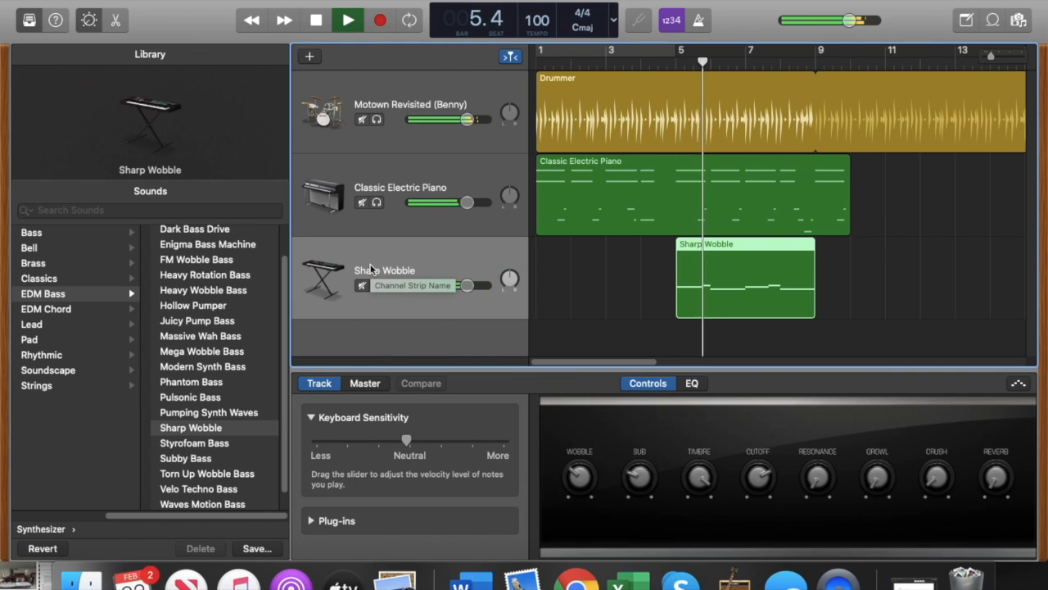
{"action": "key", "text": "space"}
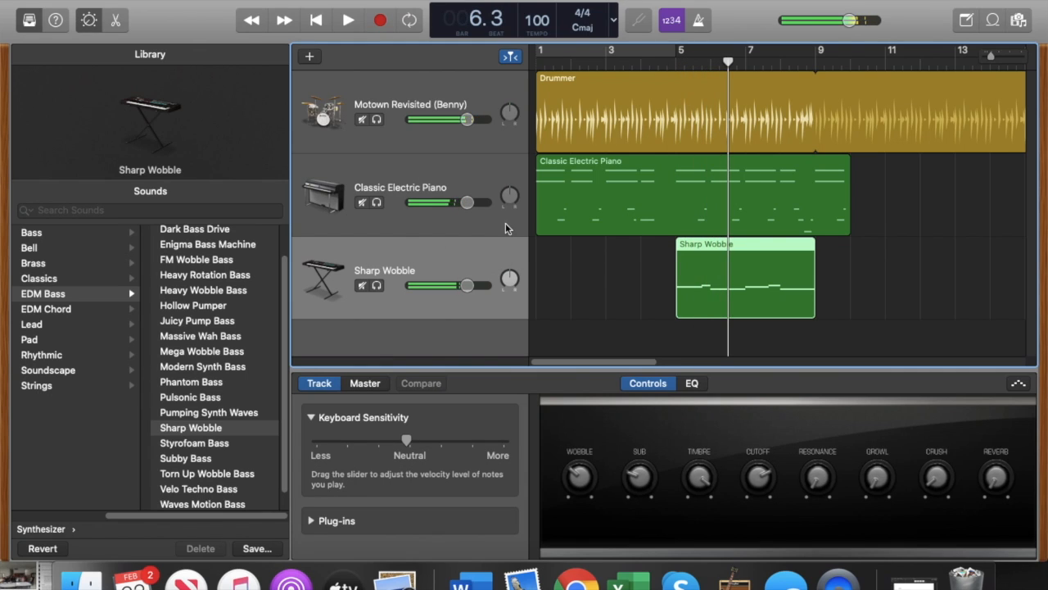
- Pan the Sharp Wobble track to -19 and the Classic Electric Piano track to +20
{"action": "left_click", "coordinate": [509, 279]}
{"action": "left_click", "coordinate": [509, 278]}
{"action": "left_click", "coordinate": [509, 279]}
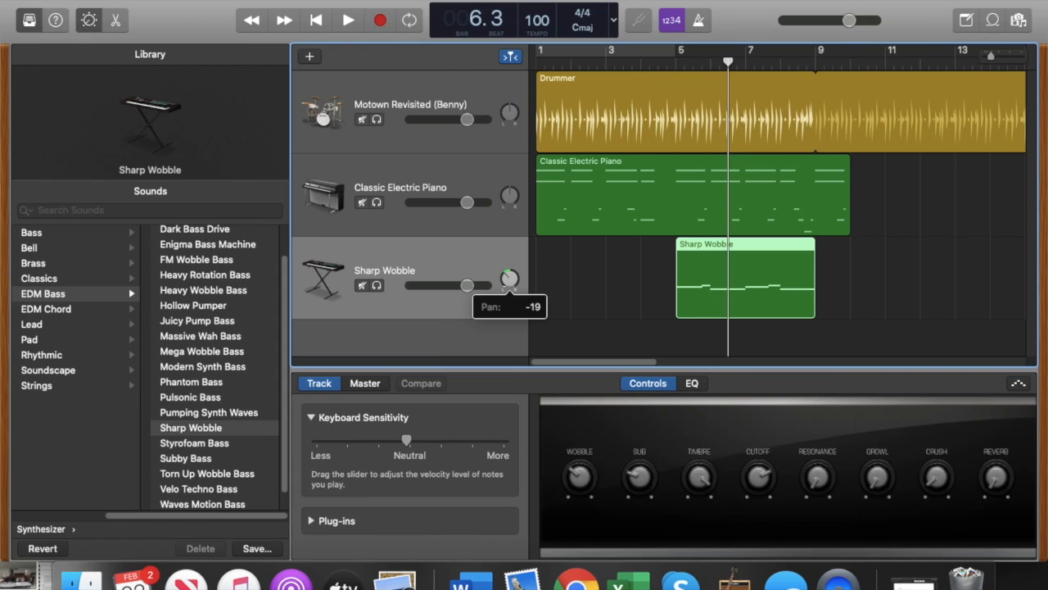
{"action": "left_click", "coordinate": [512, 190]}
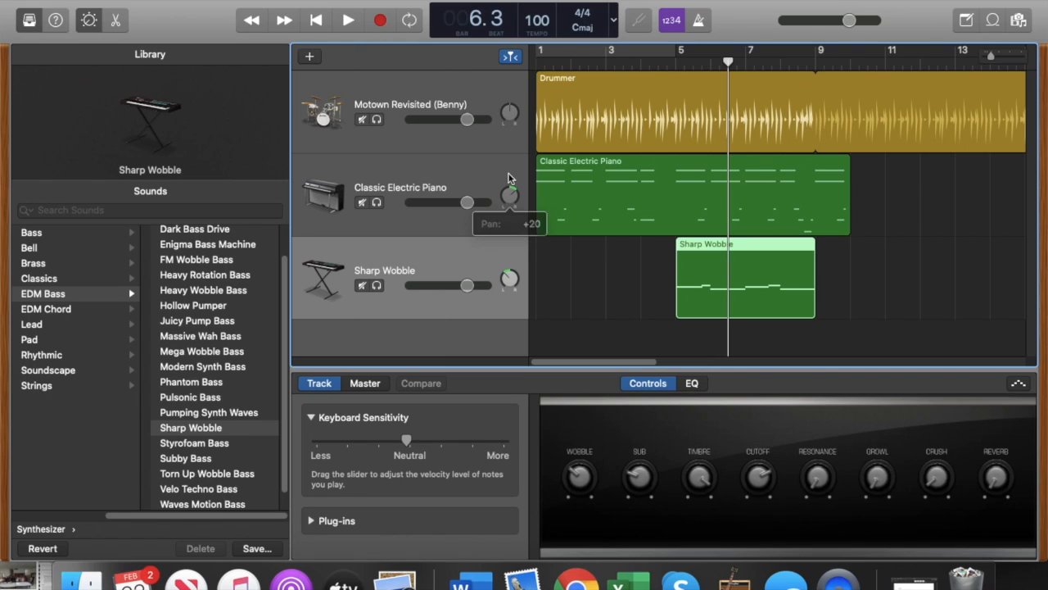
- Play the panned mix from about the middle of bar 4 and lower the Sharp Wobble track's volume slightly
{"action": "left_click", "coordinate": [314, 20]}
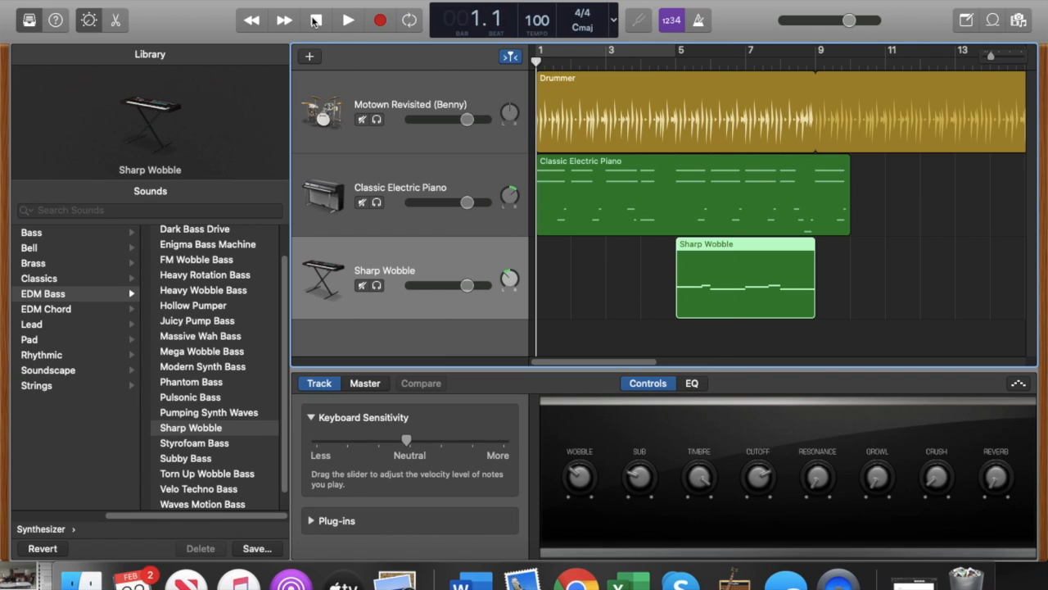
{"action": "left_click", "coordinate": [658, 65]}
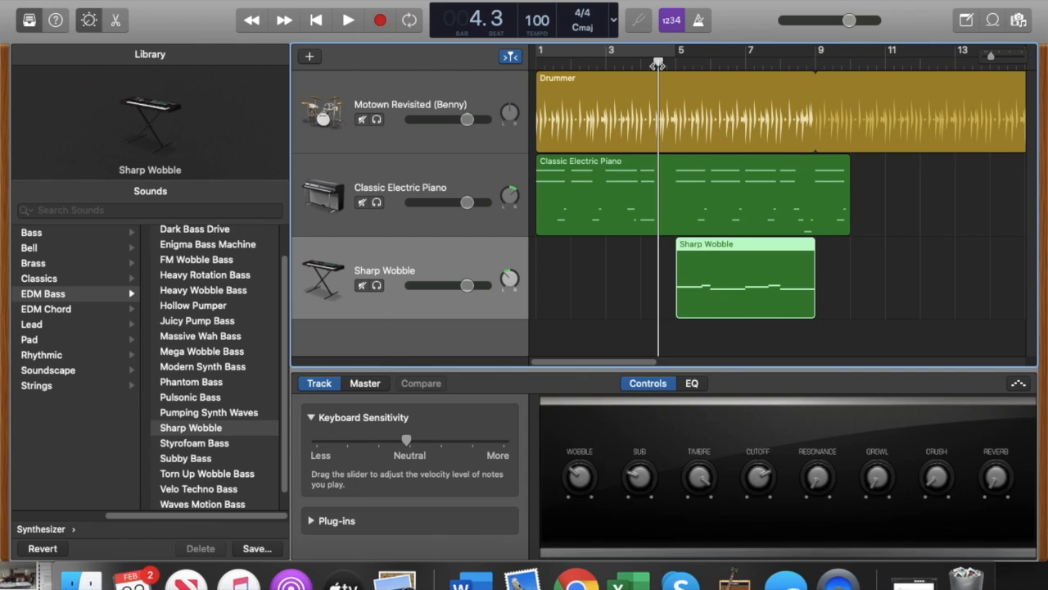
{"action": "key", "text": "space"}
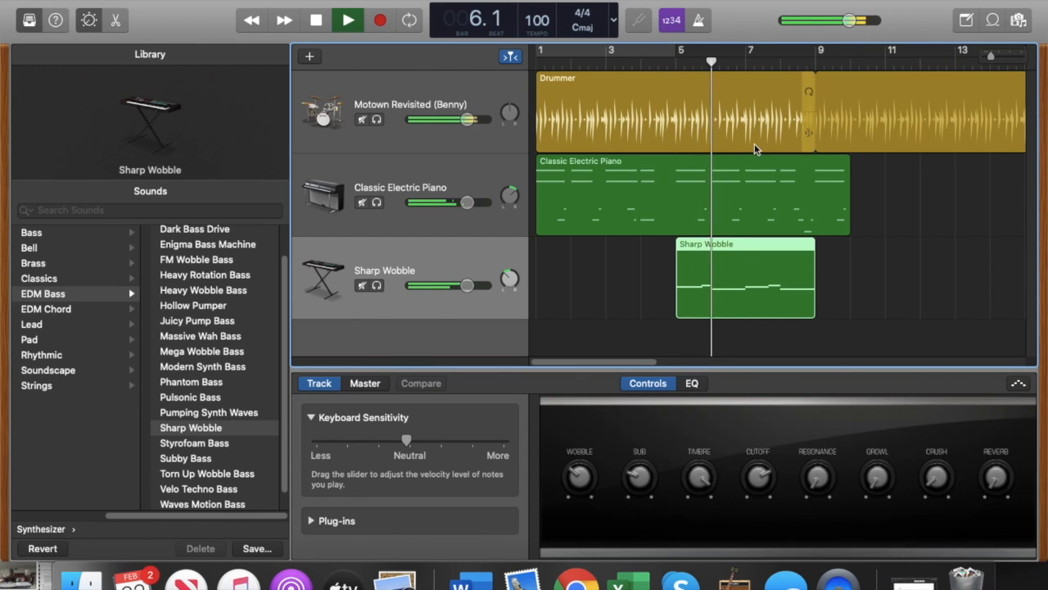
{"action": "key", "text": "space"}
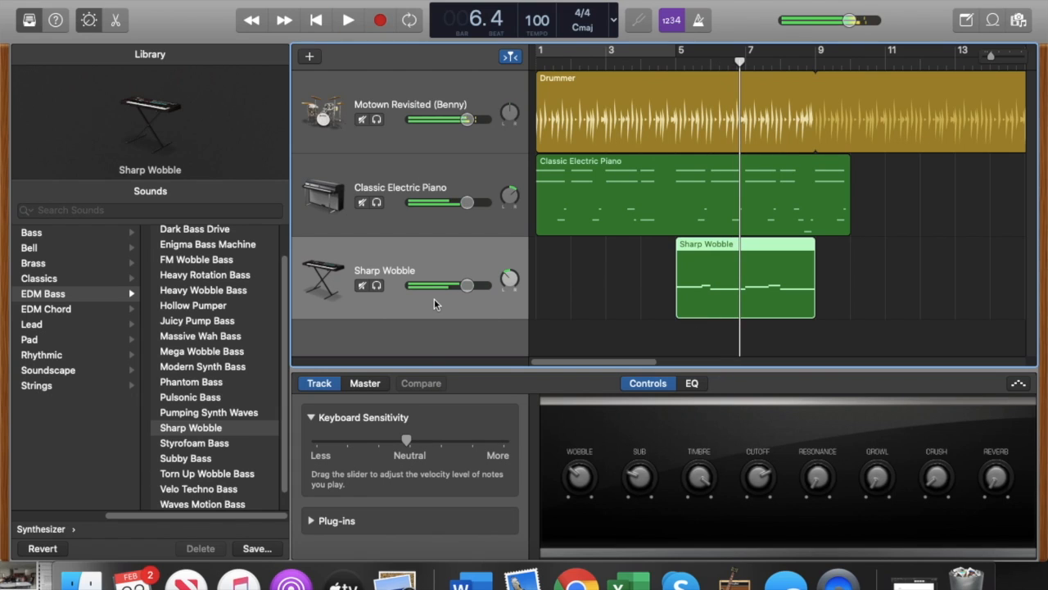
{"action": "left_click_drag", "start_coordinate": [465, 287], "coordinate": [456, 290]}
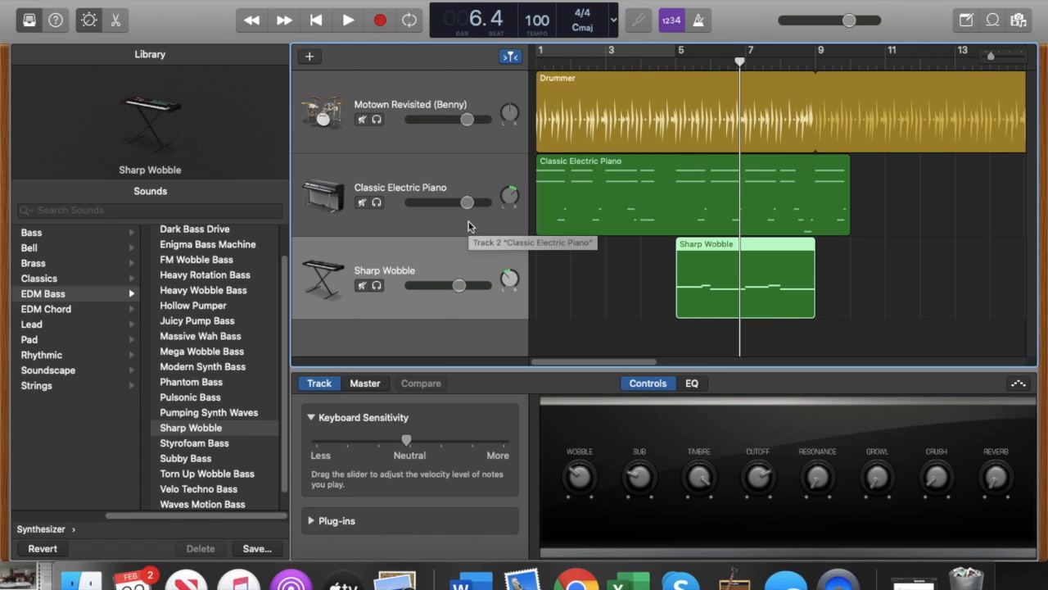
- Add a microphone audio track on Input 1 with live monitoring, accept the feedback warning and return the playhead to bar 1
{"action": "left_click", "coordinate": [310, 56]}
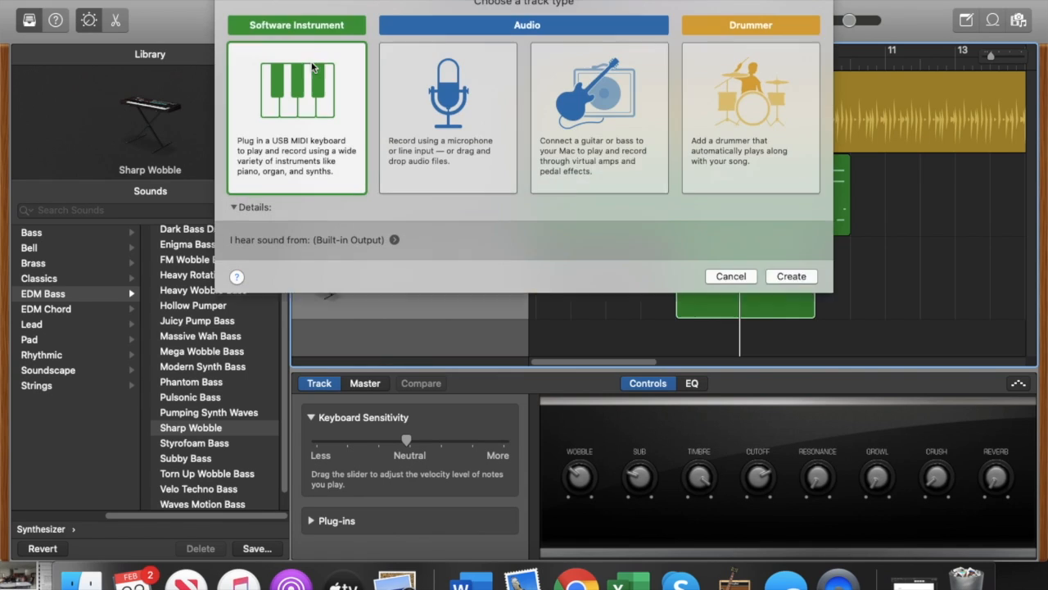
{"action": "left_click", "coordinate": [450, 98]}
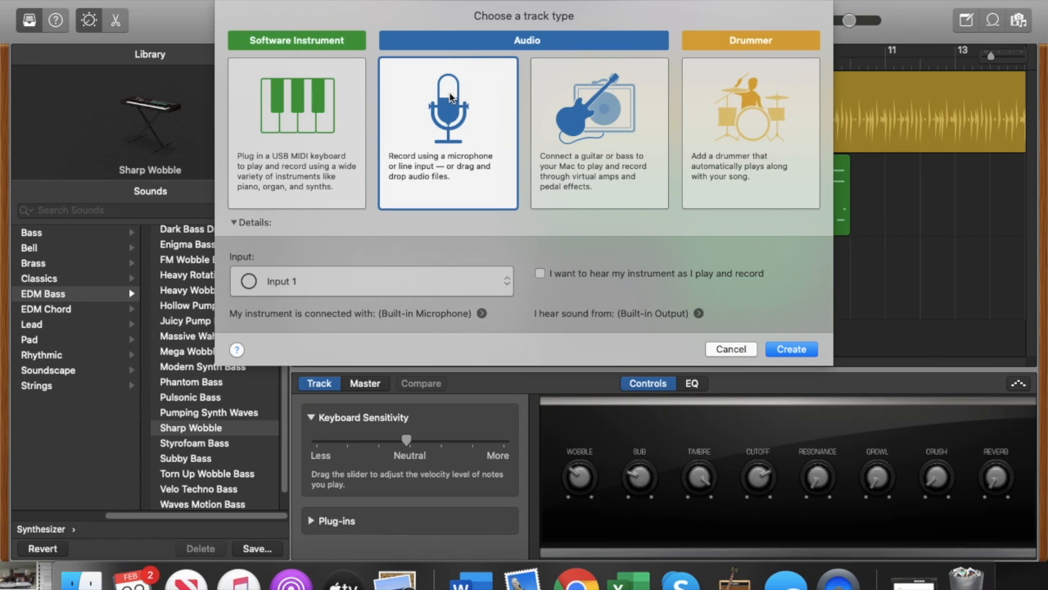
{"action": "left_click", "coordinate": [543, 273]}
{"action": "left_click", "coordinate": [784, 350]}
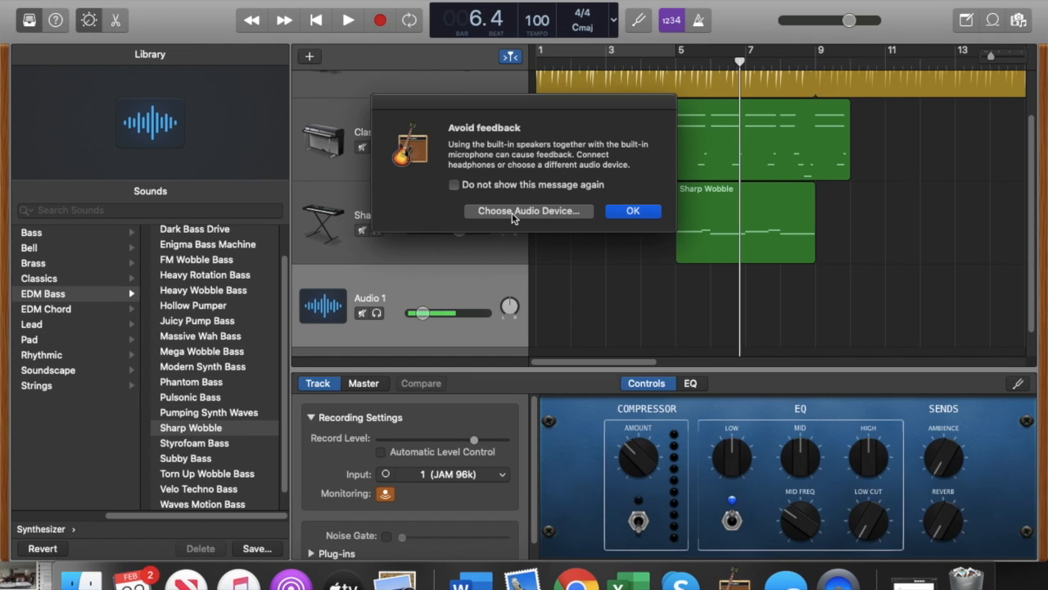
{"action": "left_click", "coordinate": [633, 210]}
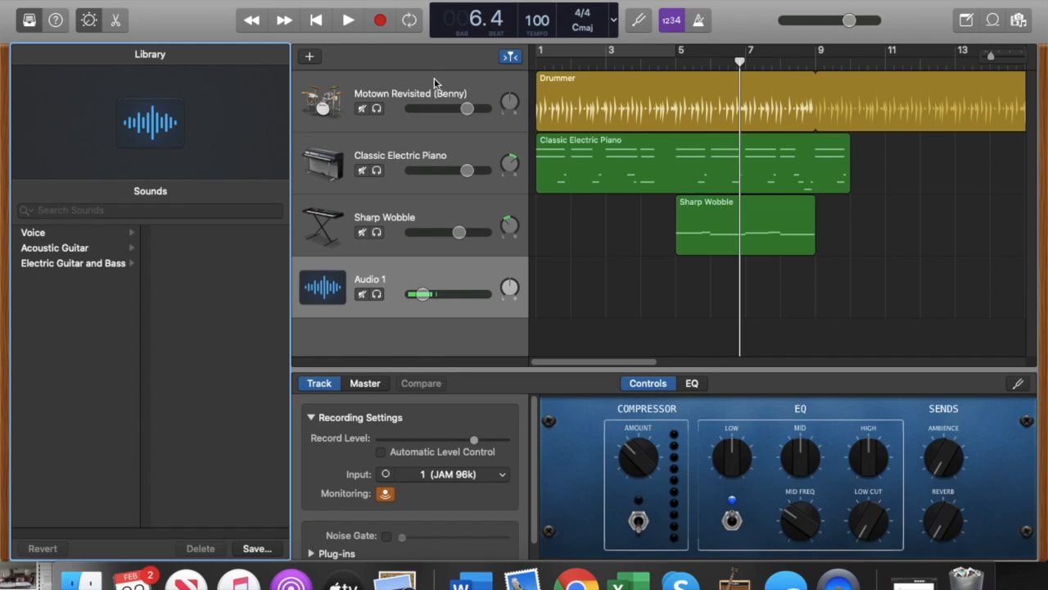
{"action": "left_click", "coordinate": [316, 20]}
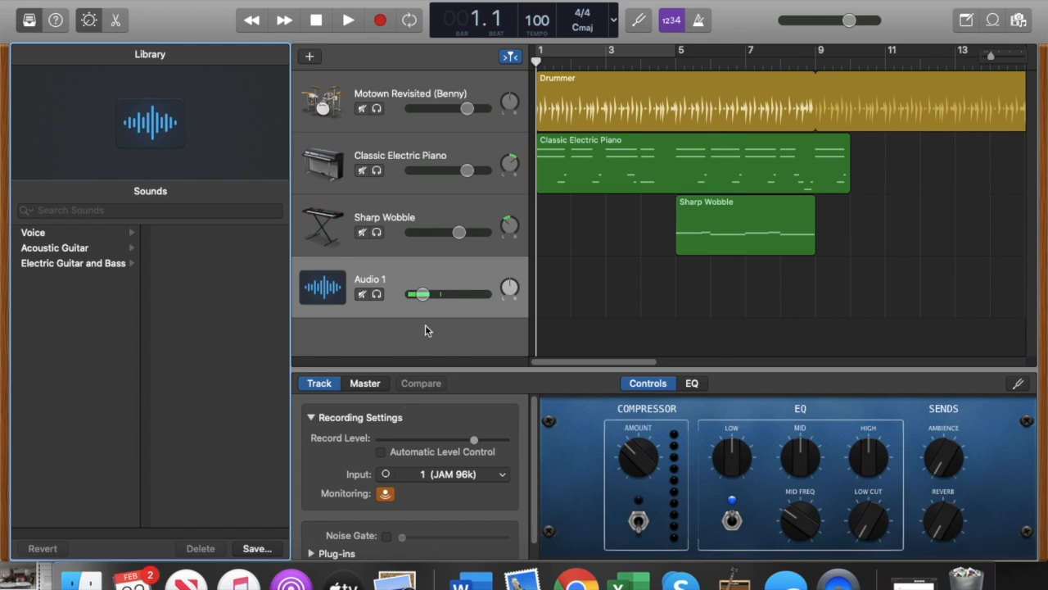
- Set the Audio 1 track's input to No Input and turn on a cycle area ending at bar 21
{"action": "left_click", "coordinate": [421, 475]}
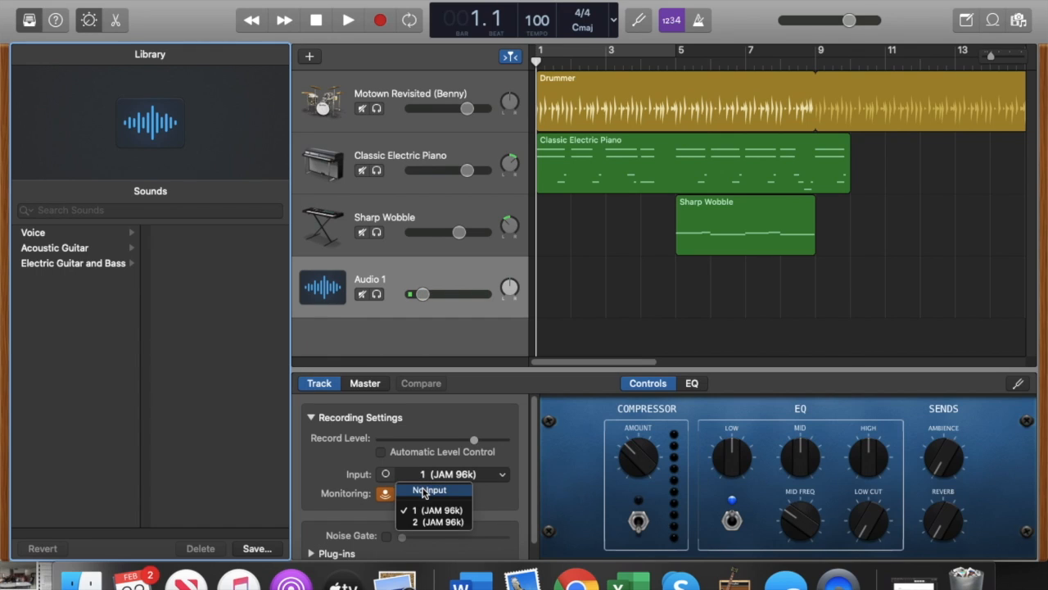
{"action": "left_click", "coordinate": [424, 490]}
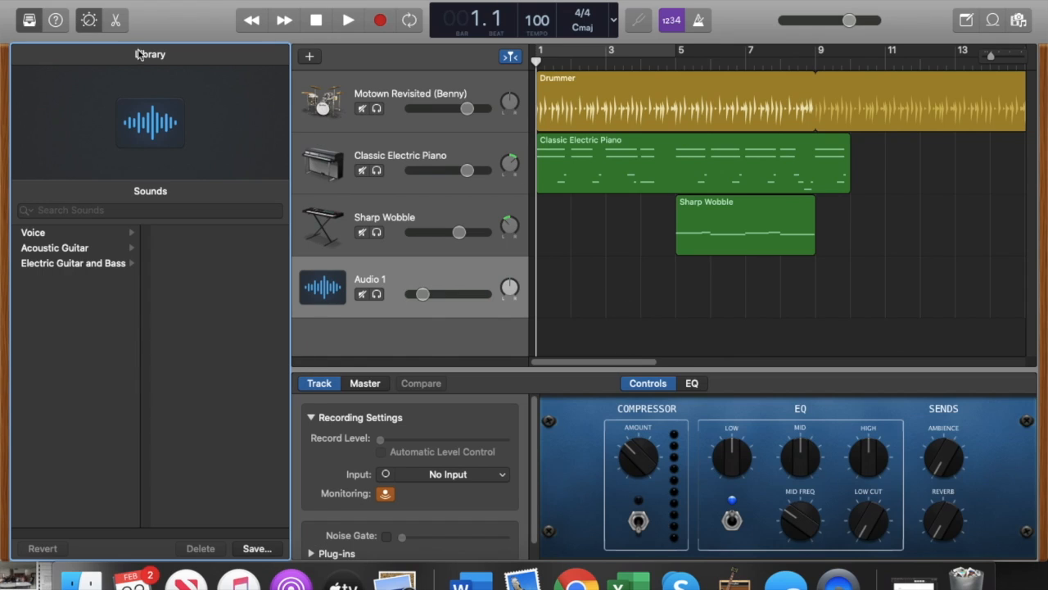
{"action": "left_click", "coordinate": [670, 54]}
{"action": "left_click_drag", "start_coordinate": [677, 52], "coordinate": [667, 82]}
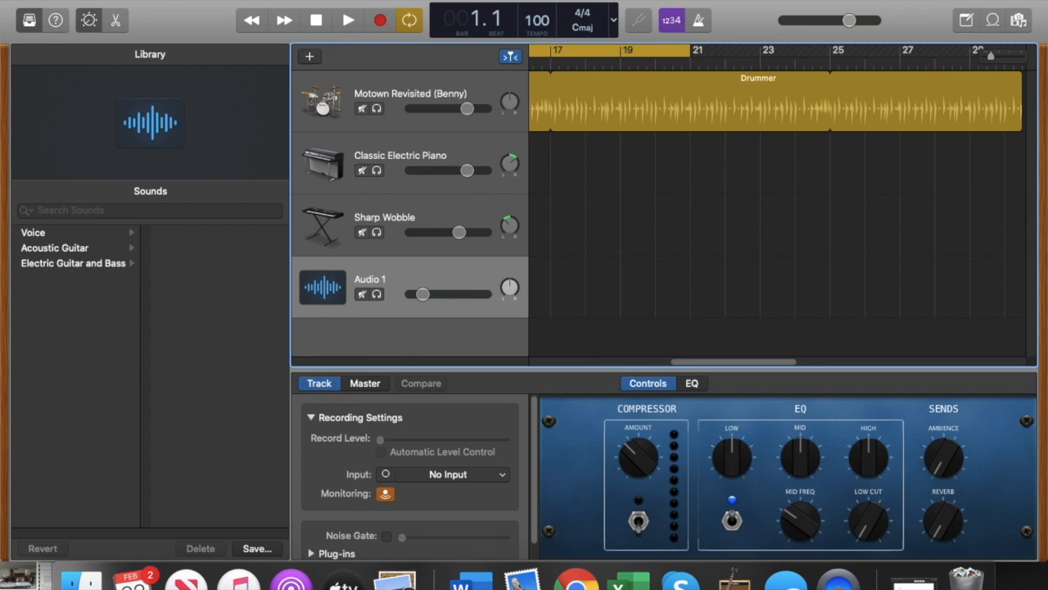
- Open the SoundCloud sharing login for the song and close it without signing in
{"action": "left_click", "coordinate": [338, 1]}
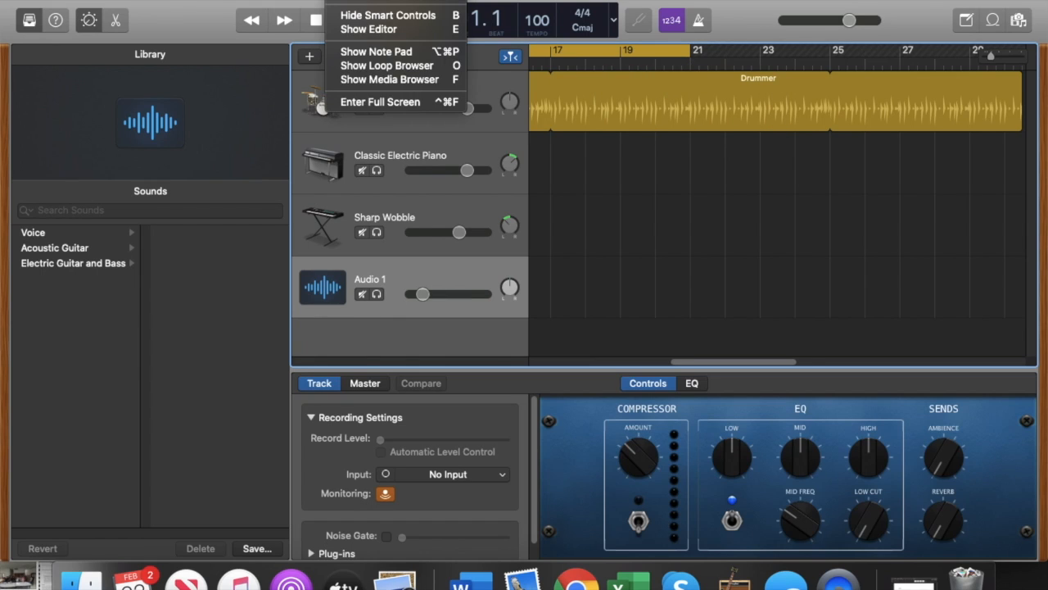
{"action": "mouse_move", "coordinate": [297, 0]}
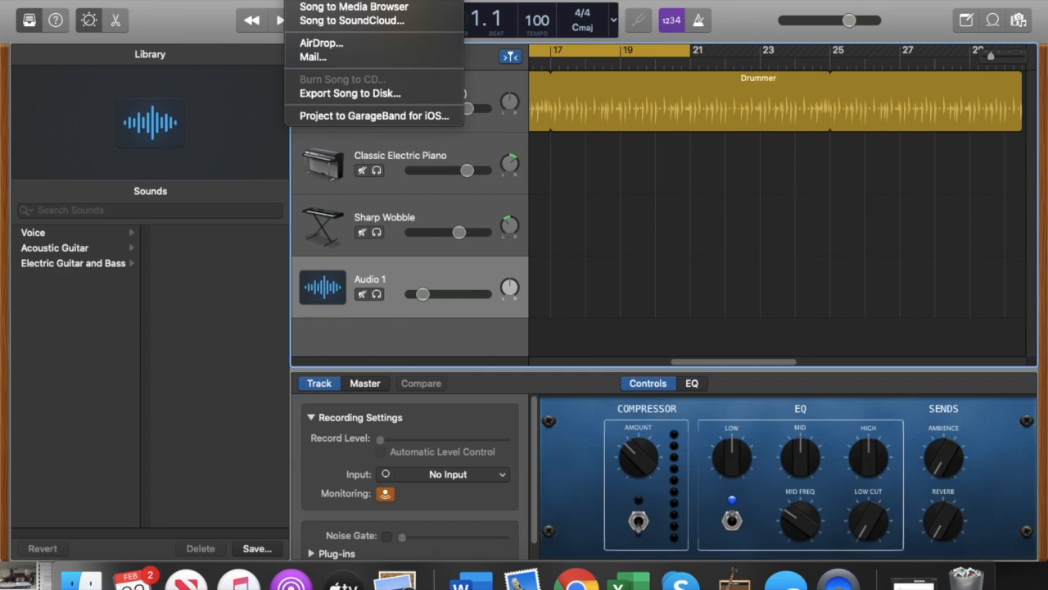
{"action": "mouse_move", "coordinate": [153, 1]}
{"action": "left_click", "coordinate": [318, 21]}
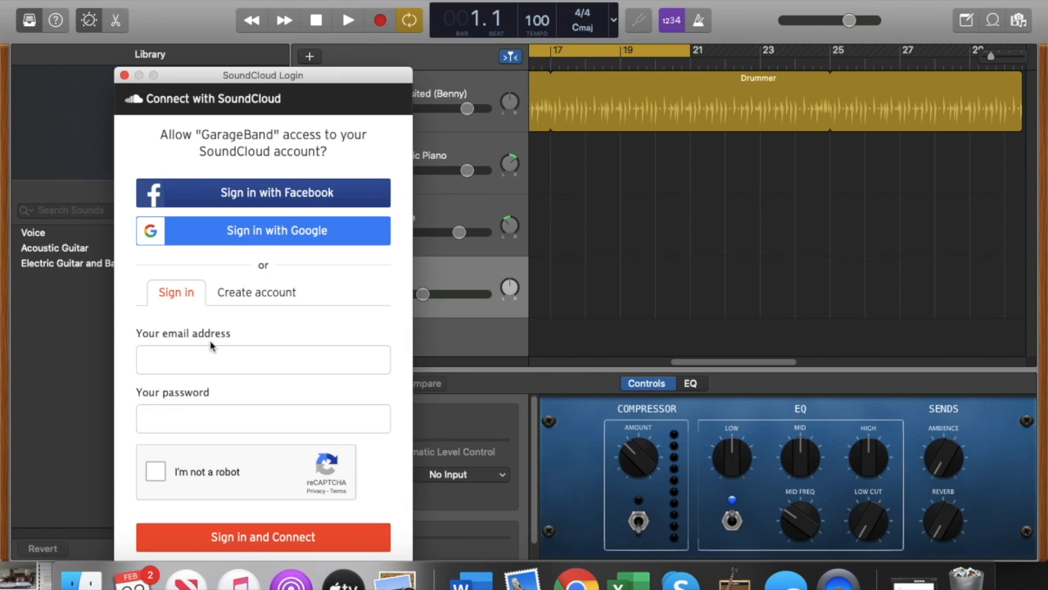
{"action": "left_click", "coordinate": [123, 75]}
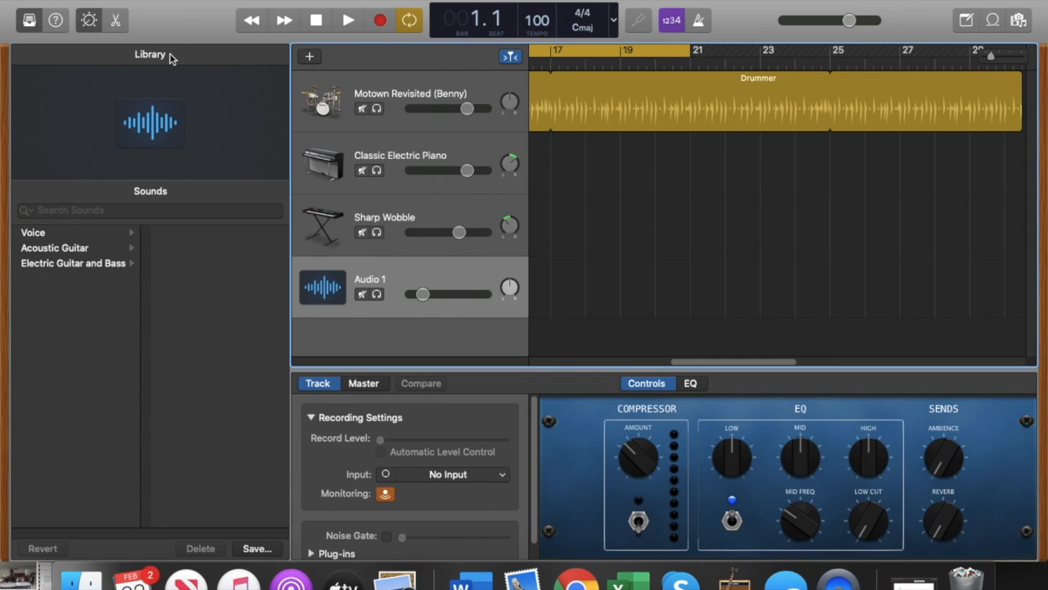
- Start saving the project under the name My Fav Song in the GarageBand folder, and cancel the save
{"action": "left_click", "coordinate": [120, 1]}
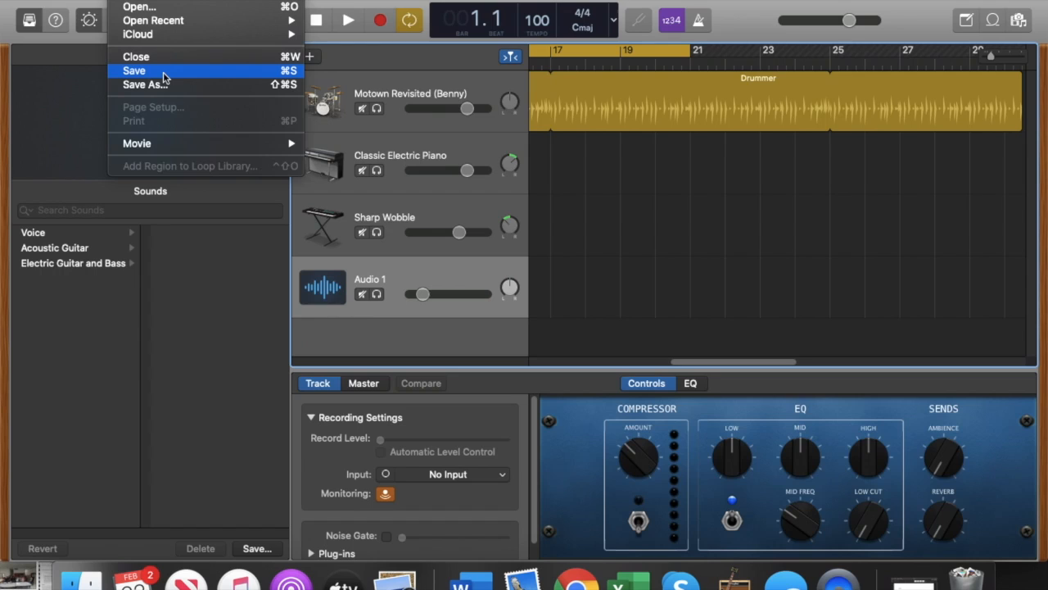
{"action": "left_click", "coordinate": [162, 85]}
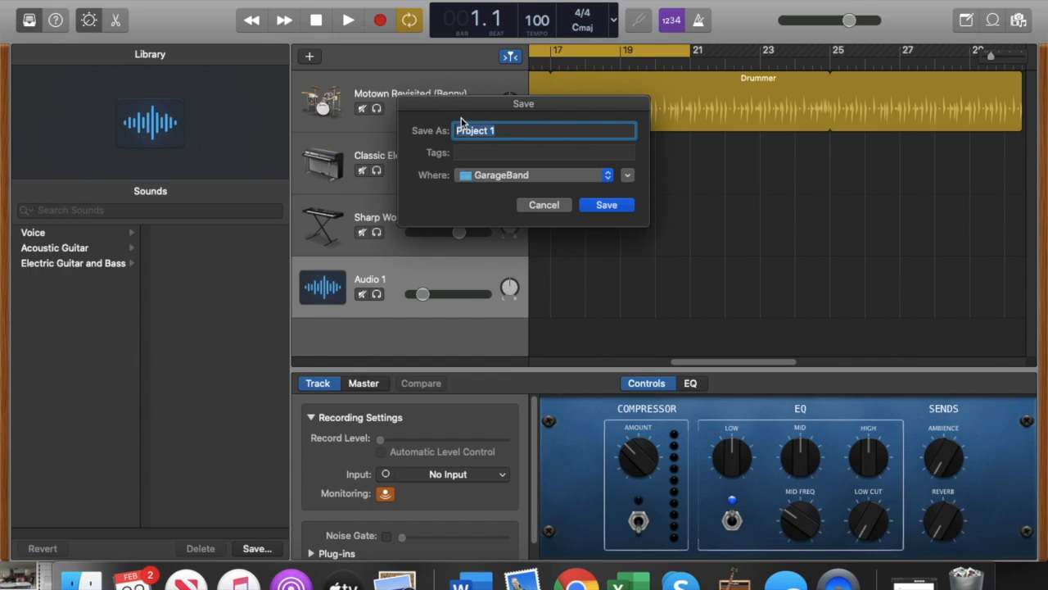
{"action": "type", "text": "MY"}
{"action": "key", "text": "BackSpace"}
{"action": "type", "text": "y Fav Song"}
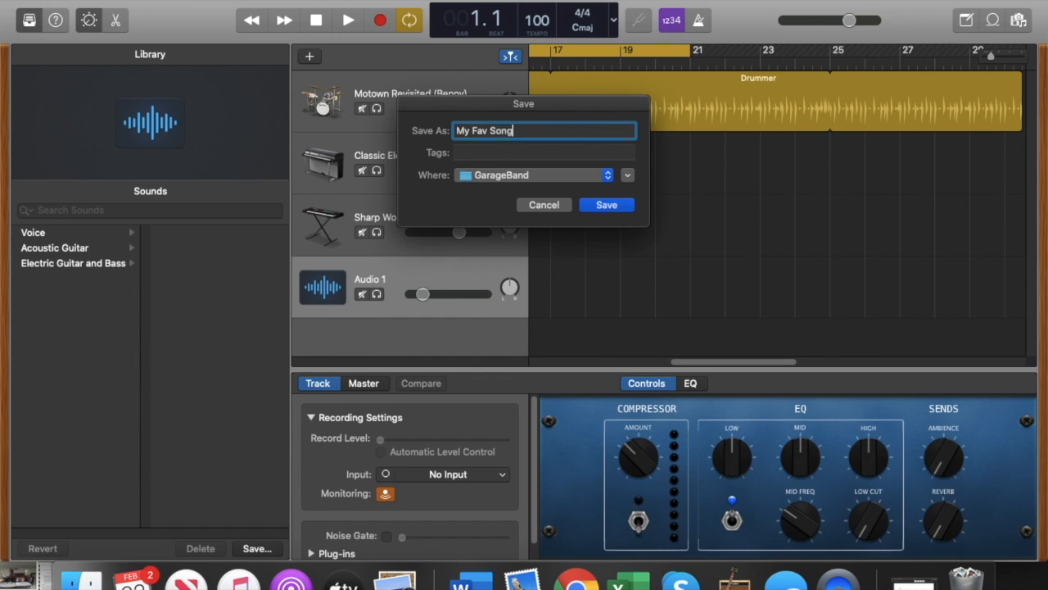
{"action": "left_click", "coordinate": [544, 205]}
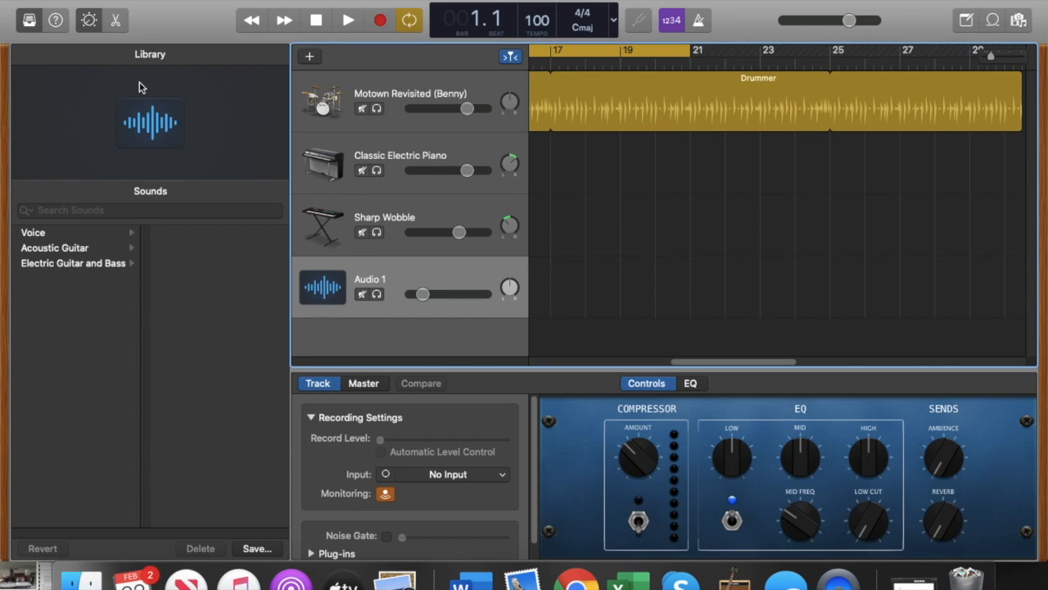